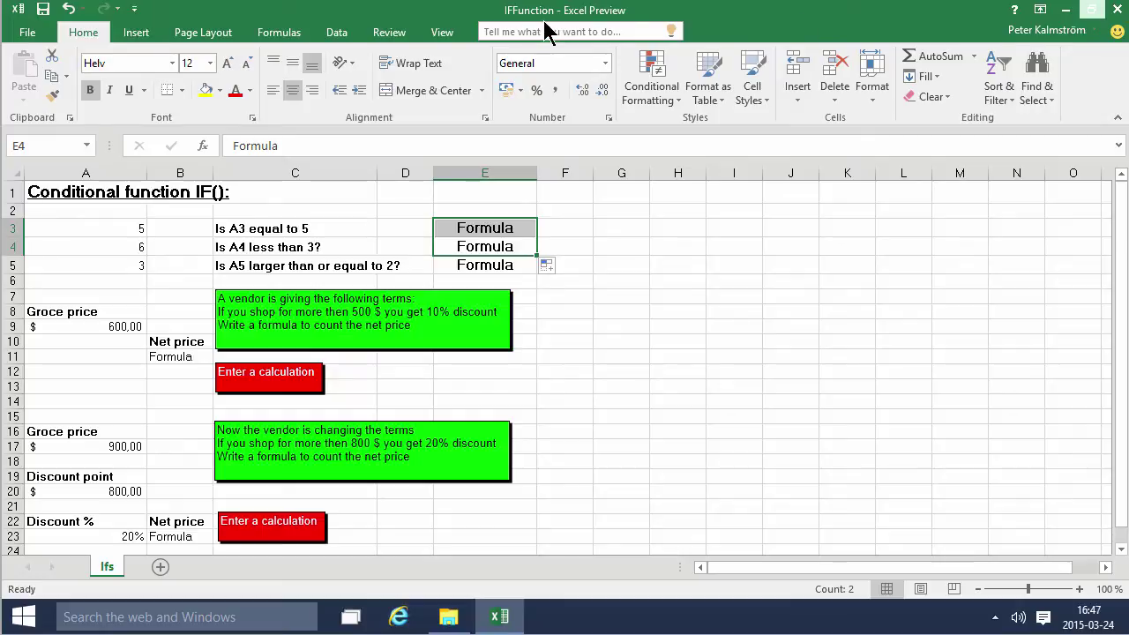
Enter =IF(A3=5;"Yes";"No") in E3.
left_click(413, 232)
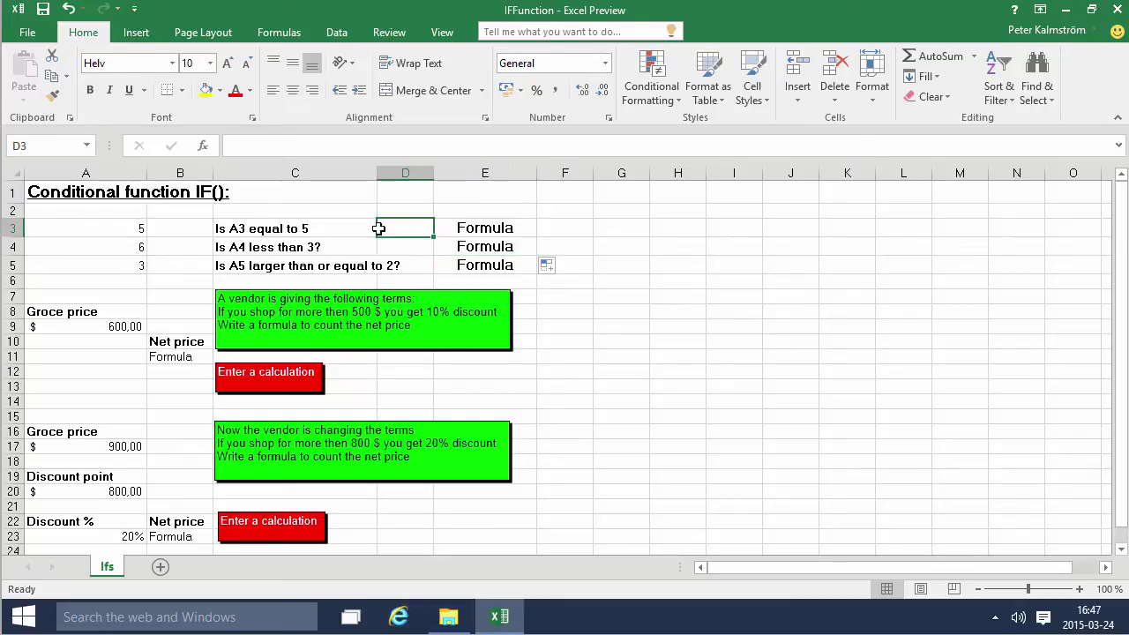
left_click(477, 229)
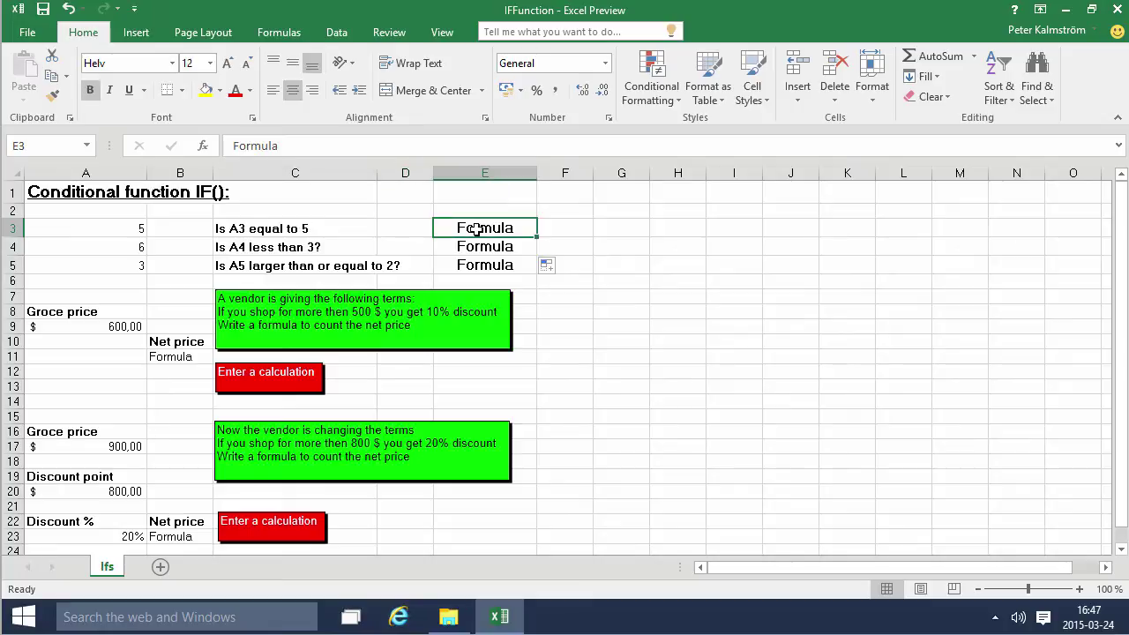
type("=")
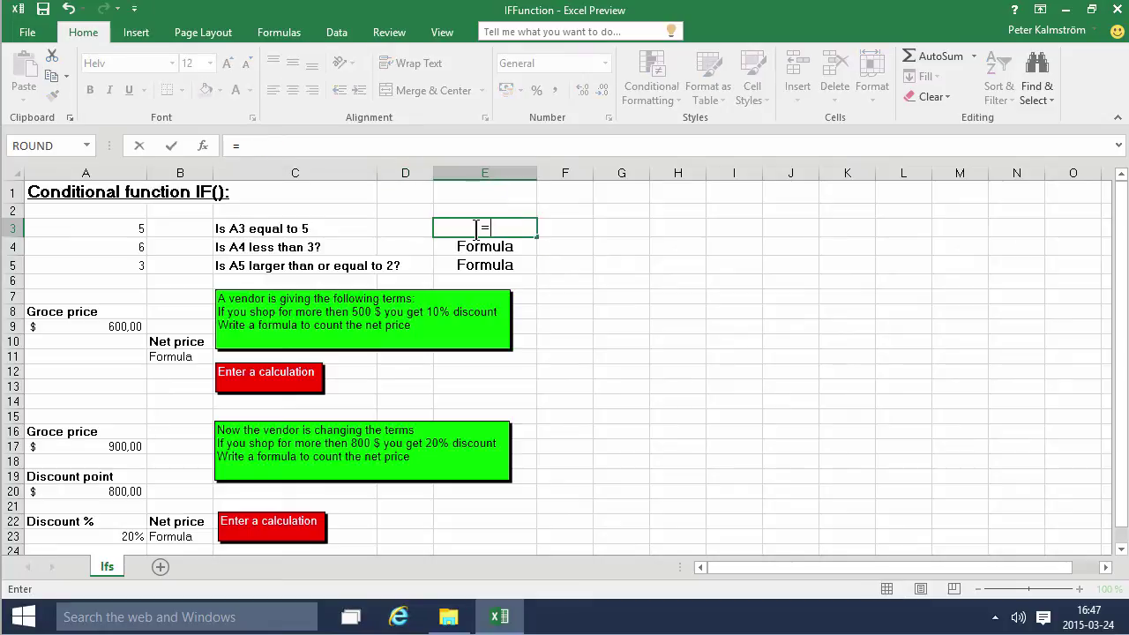
type("if(")
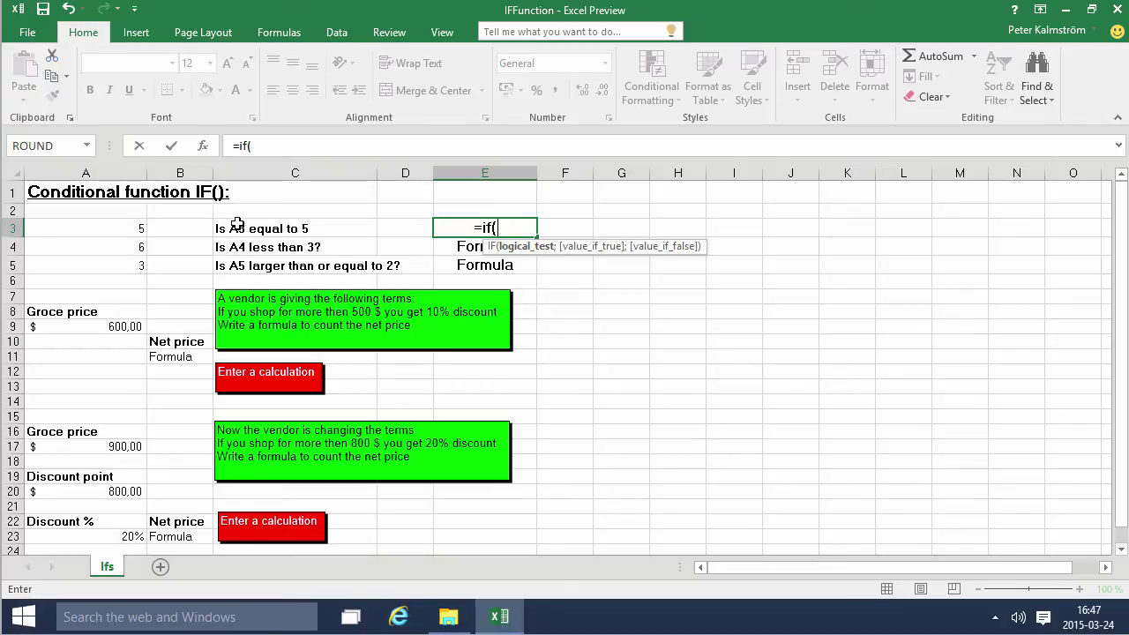
left_click(130, 229)
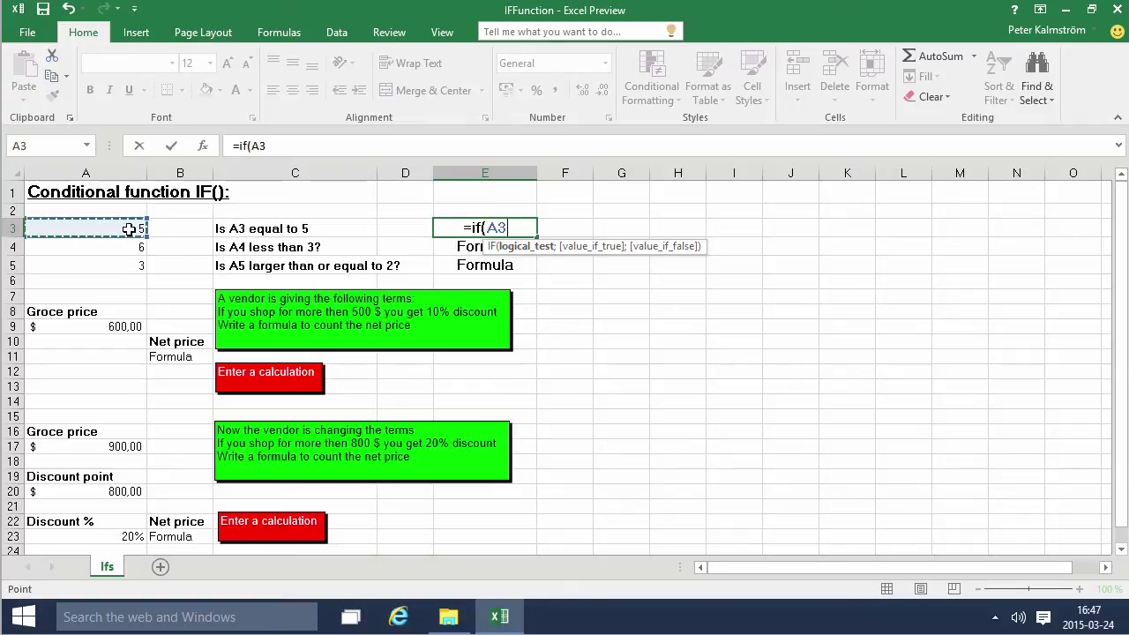
type("=")
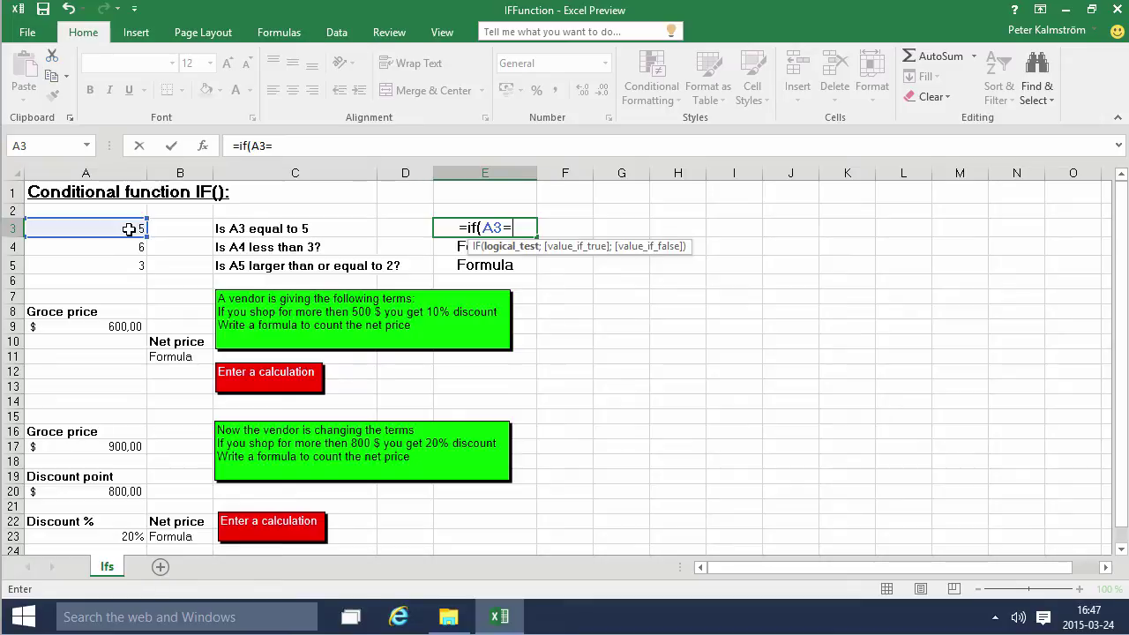
type("5;")
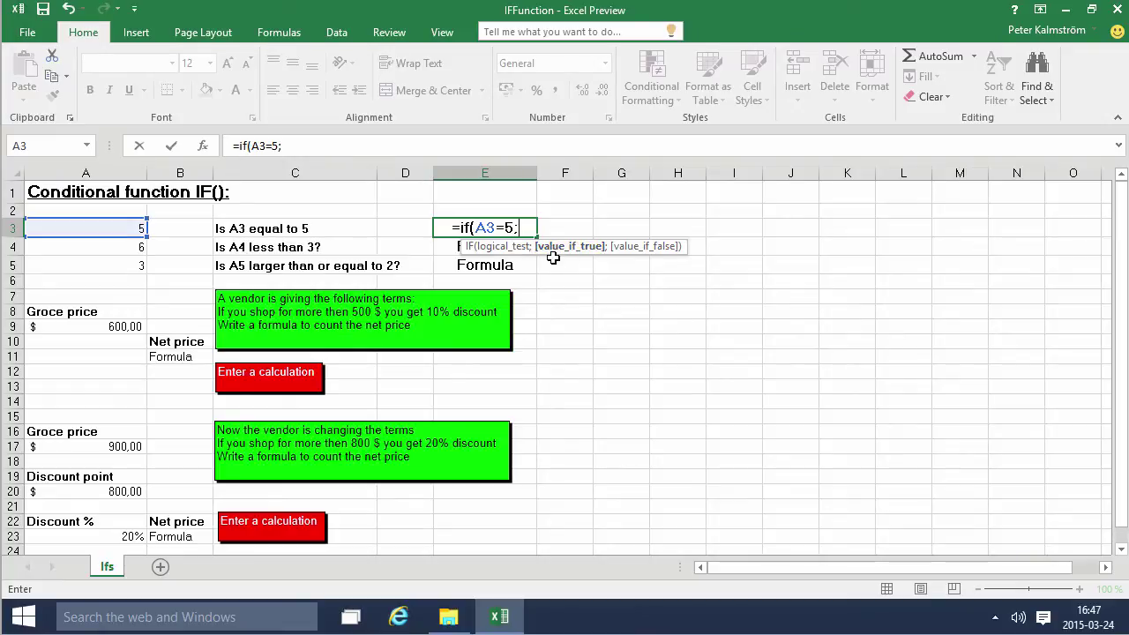
type("\"")
type("Yes\";\"No\")")
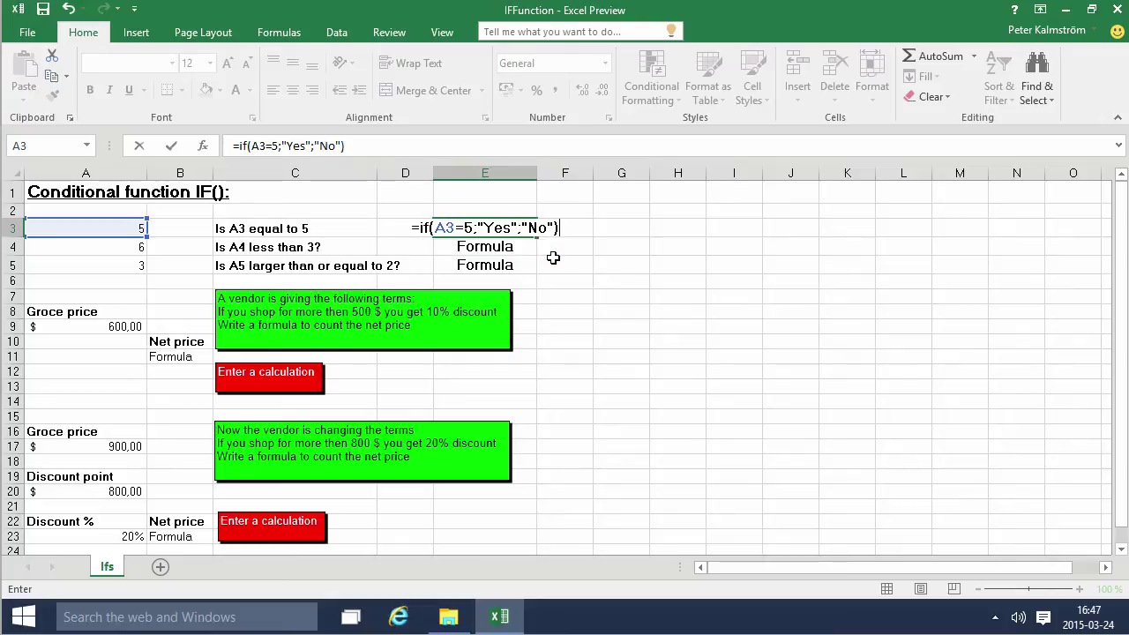
key("Return")
Test E3 by entering 4, then 6, then 5 back into A3.
key("Up")
key("Left")
key("Left")
key("Left")
key("Left")
type("4")
key("Return")
key("Up")
type("6")
key("Return")
key("Up")
type("5")
key("Return")
key("Up")
Start an IF formula in E4.
key("Down")
key("Right")
key("Right")
key("Right")
key("Right")
type("=if(")
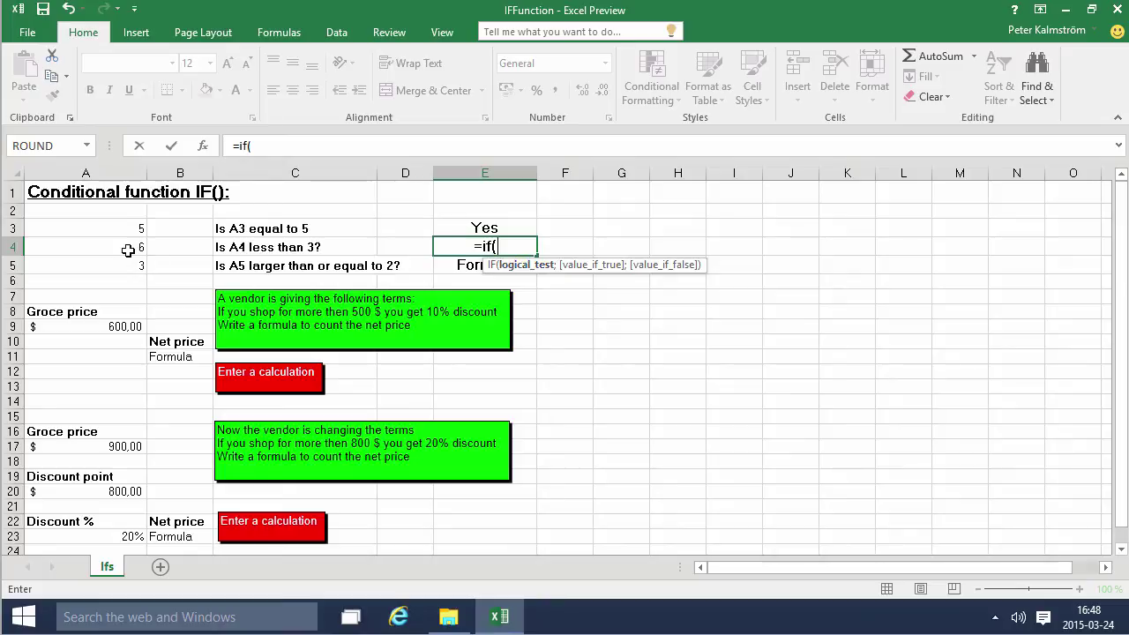
Complete E4's formula as =IF(A4<3;"Yes";"No").
left_click(128, 250)
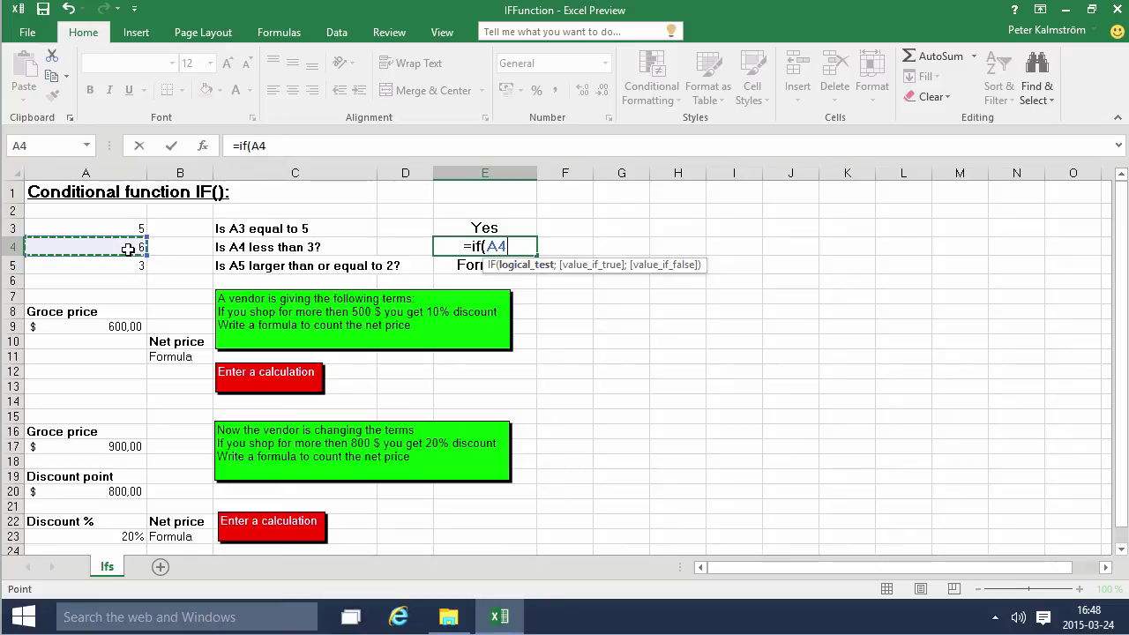
type("<3;\"Yes\";")
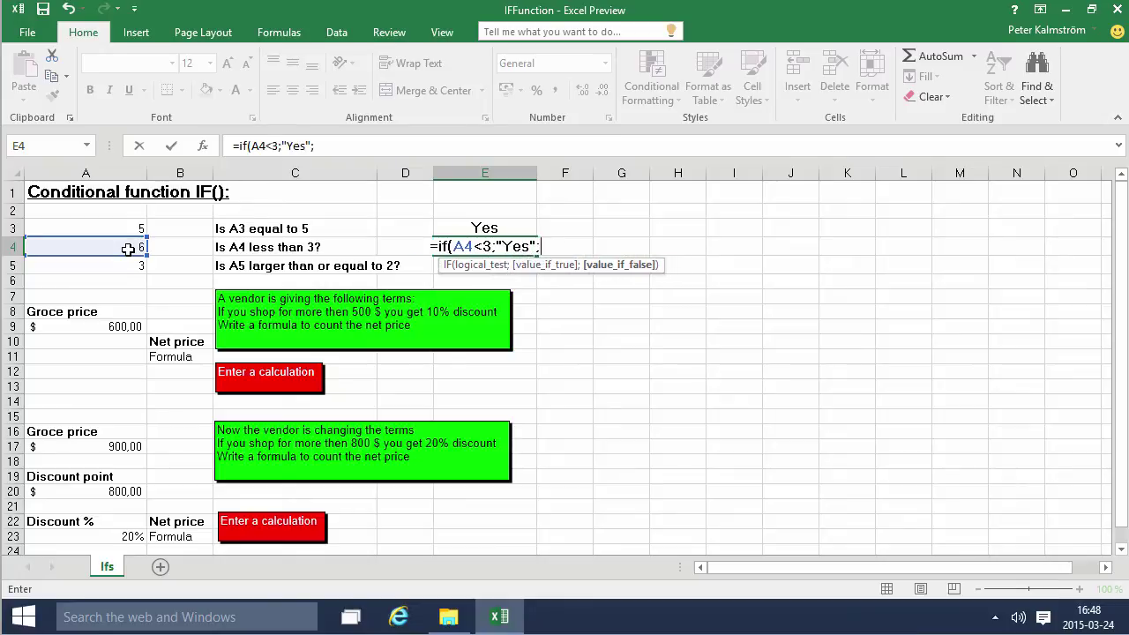
type("\"No\")")
key("Return")
Test E4 by entering 2 and then 6 into A4.
key("Up")
key("Left")
key("Left")
key("Left")
key("Left")
type("2")
key("Return")
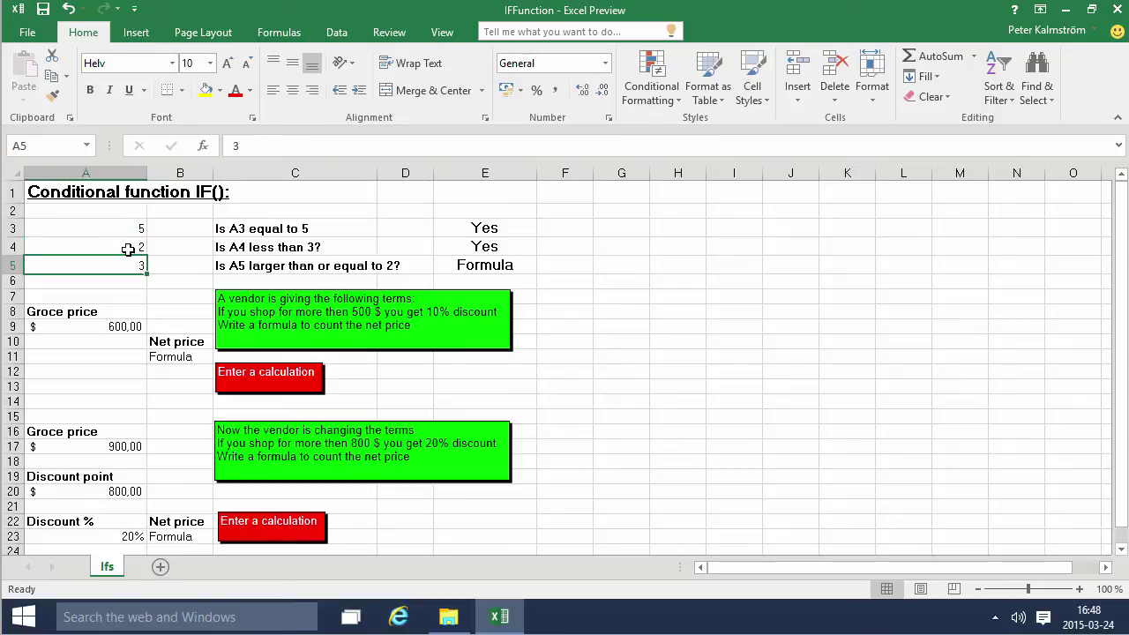
key("Up")
type("6")
key("Return")
key("Up")
type("6")
key("Return")
key("Right")
key("Right")
key("Right")
key("Right")
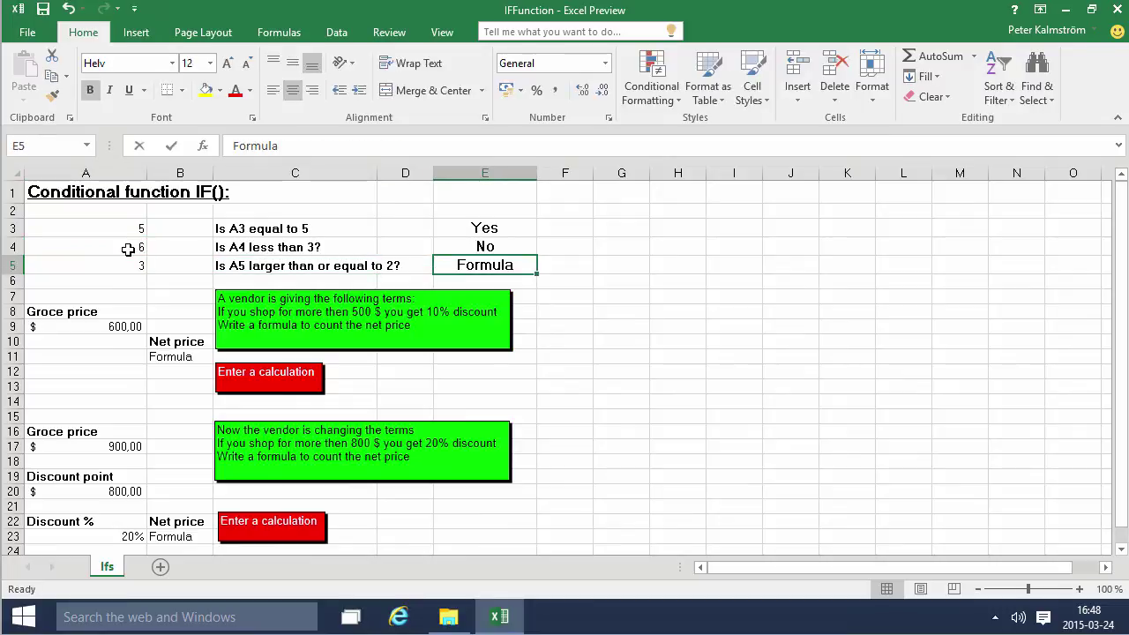
Enter =IF(A5>=2;"Yes";"No") in E5.
type("=if(")
left_click(127, 264)
type(">=")
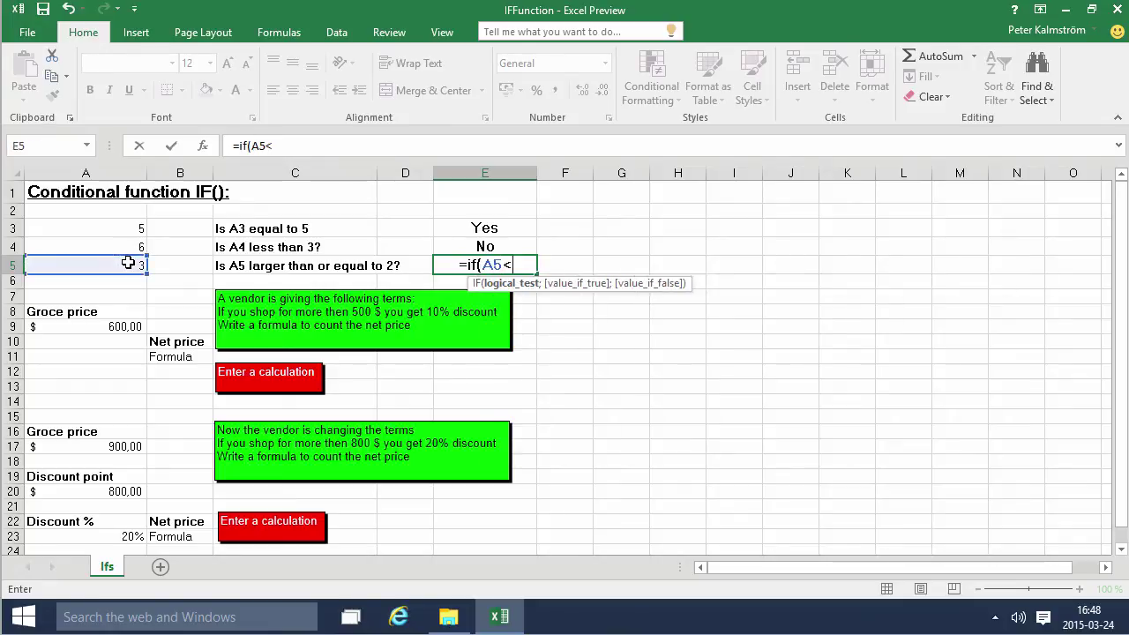
key("BackSpace")
key("BackSpace")
type(">=")
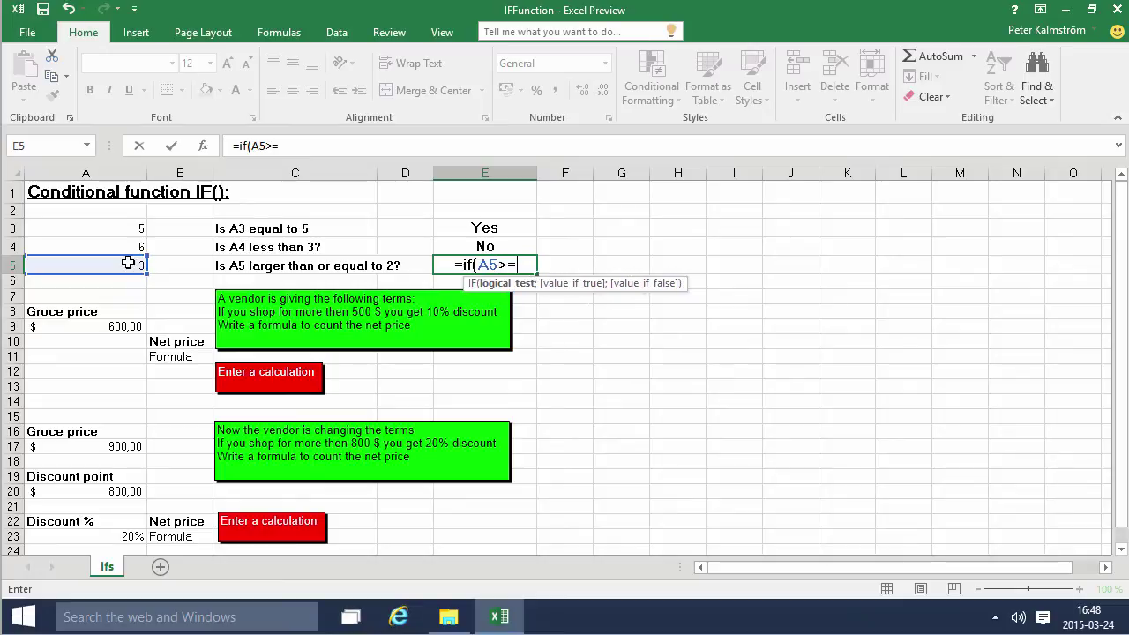
type("2")
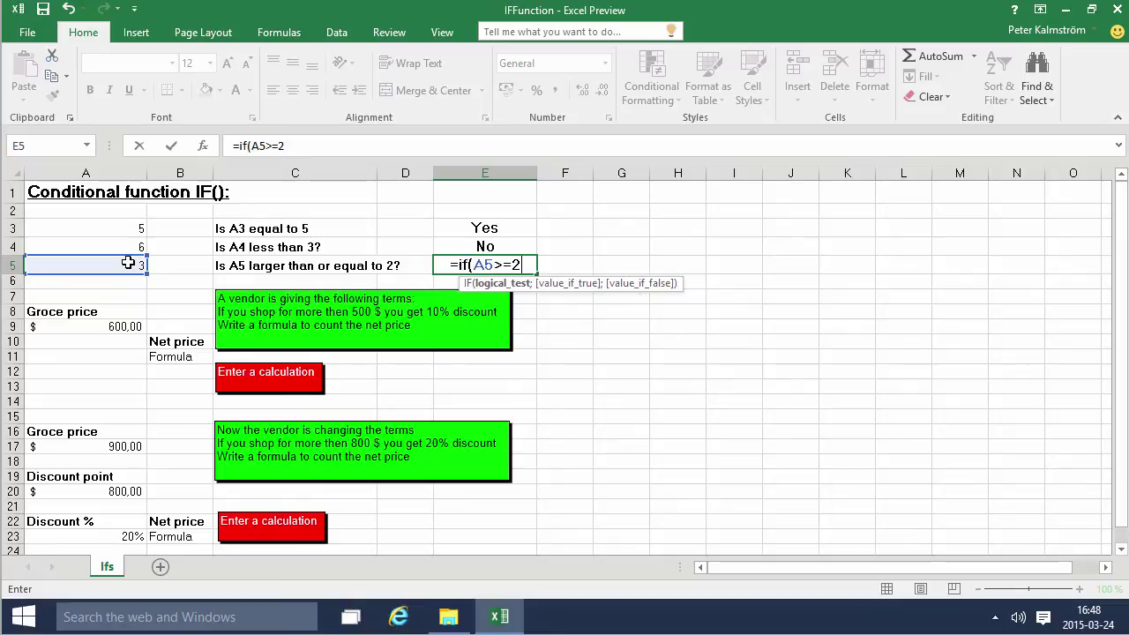
type(";\"Yes\";\"No\")")
key("Return")
Test E5 by entering 2, then 1, then 5 into A5.
key("Up")
key("Left")
key("Left")
key("Left")
key("Left")
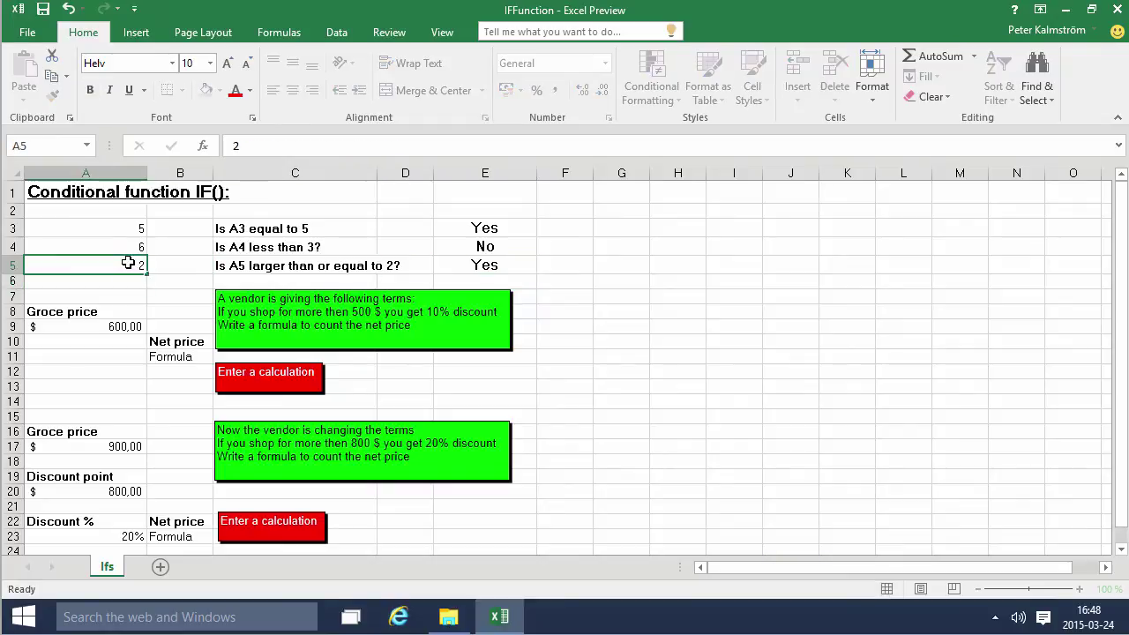
type("2")
key("Return")
left_click(128, 263)
type("1")
key("ctrl+Return")
type("5")
key("ctrl+Return")
key("Return")
Change A5 to -1 so E5 shows No.
left_click(128, 263)
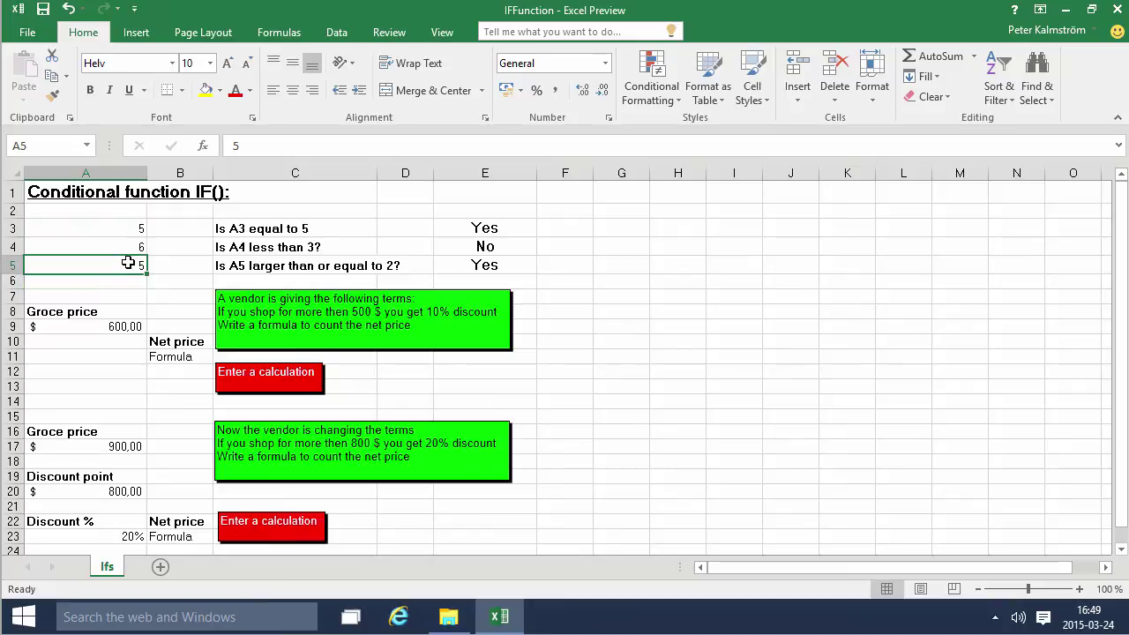
type("-1")
key("Return")
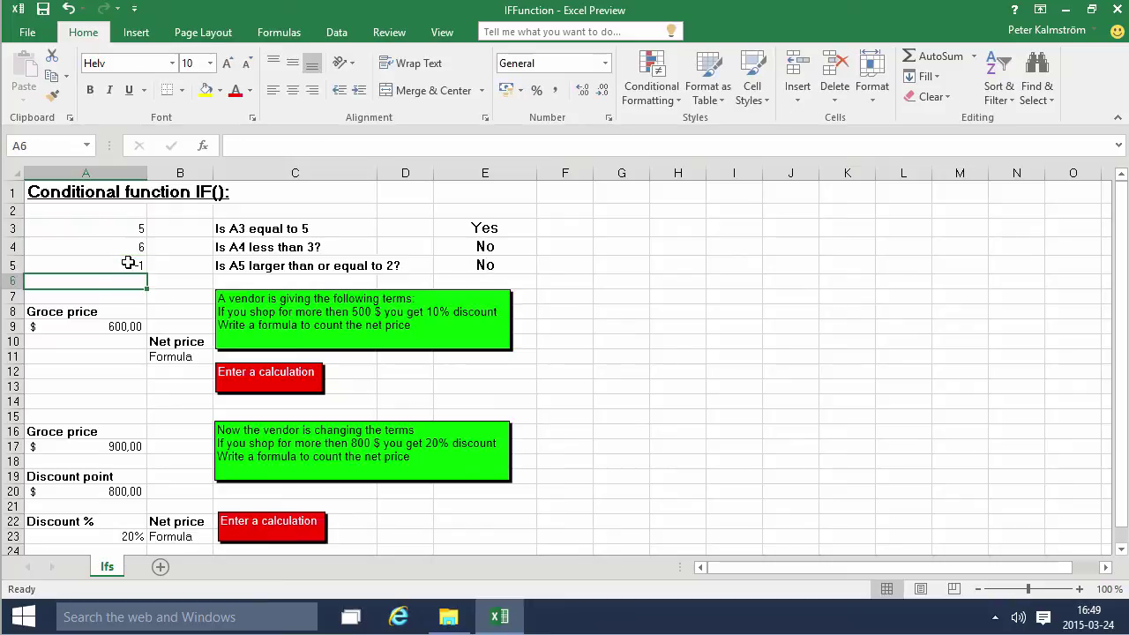
left_click(128, 262)
Insert an empty IF function into net price cell B11 via Insert Function.
key("Down")
key("Down")
key("Down")
key("Down")
key("Down")
key("Down")
key("Right")
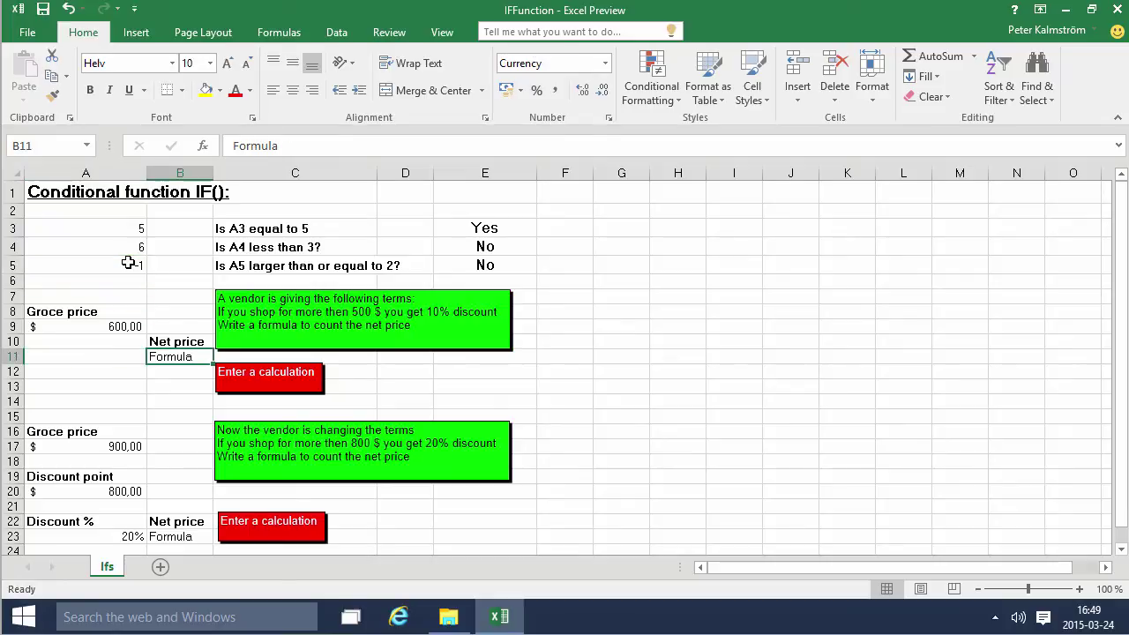
left_click(204, 144)
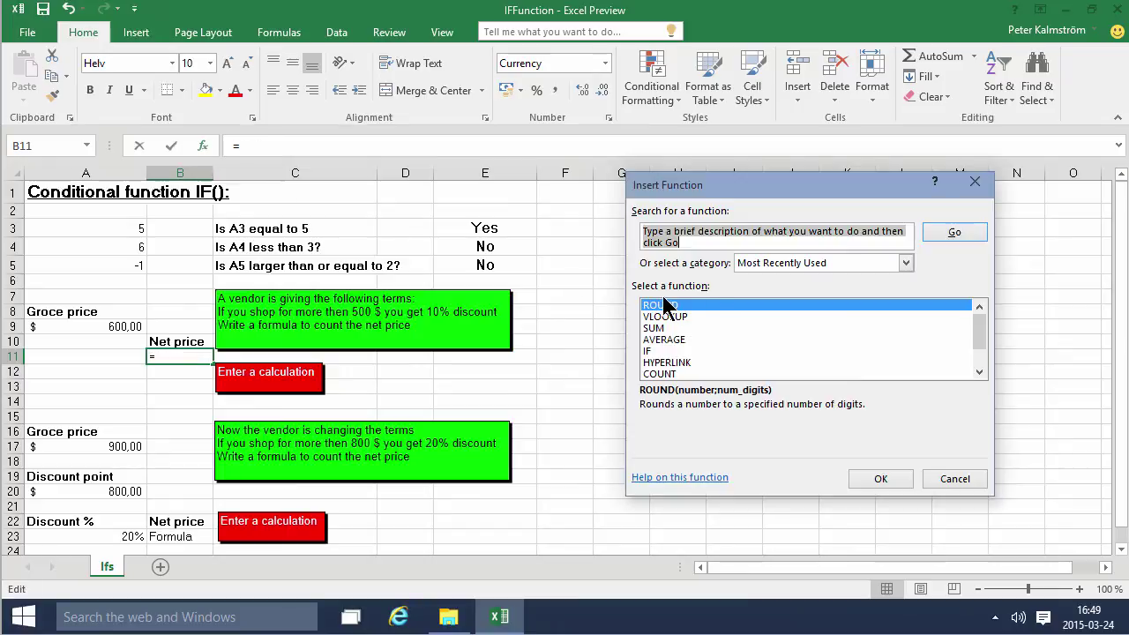
left_click(659, 354)
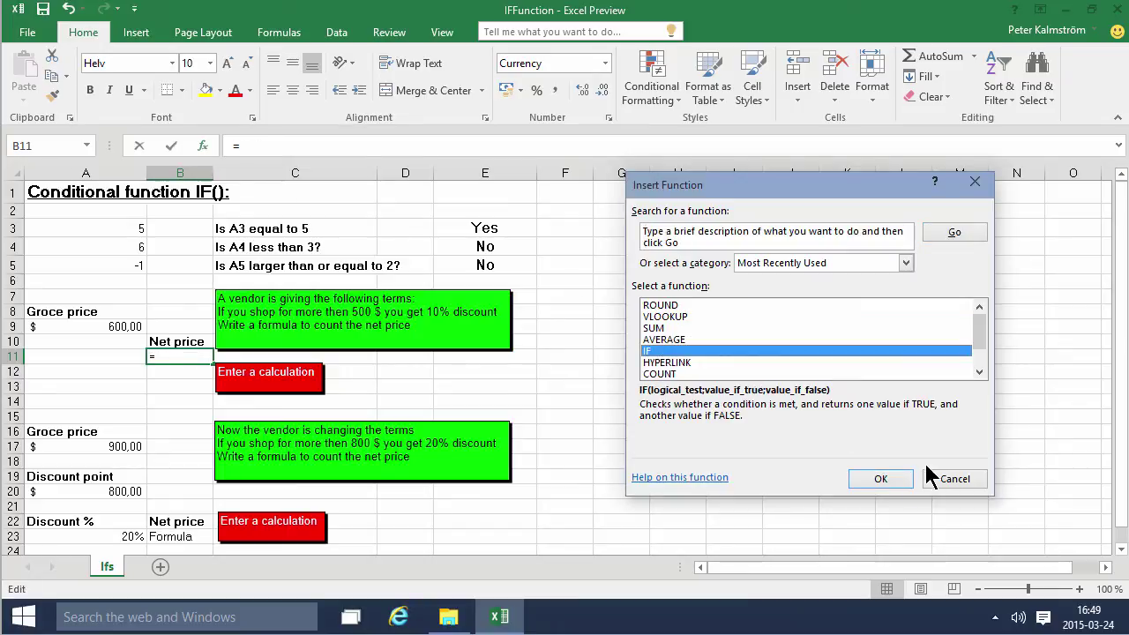
left_click(908, 480)
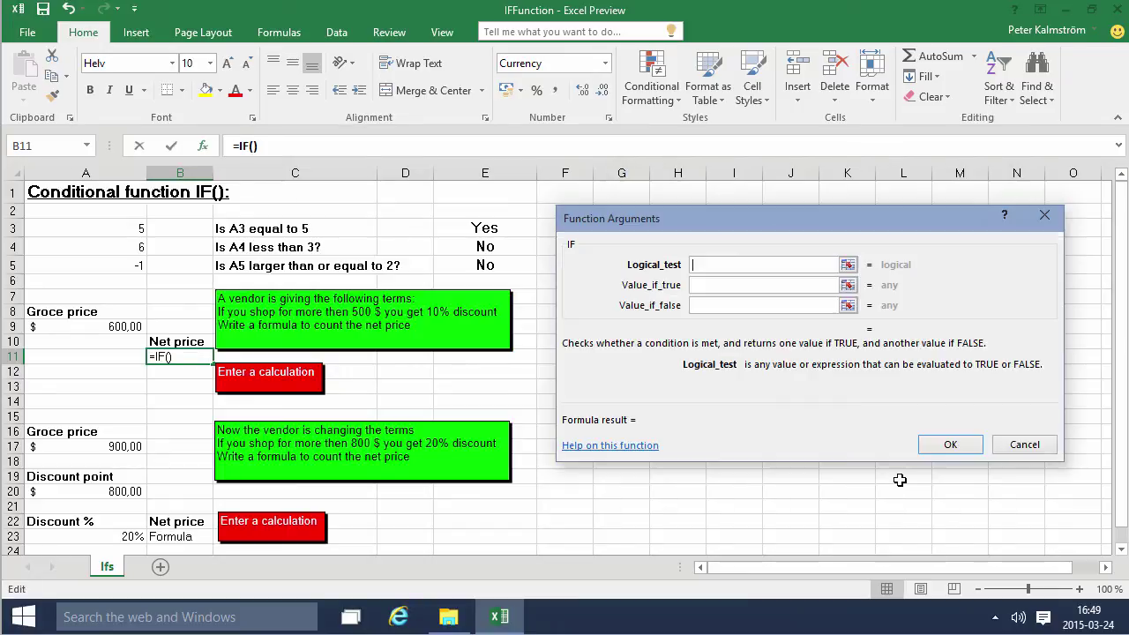
Fill B11's IF with test A9>500, true A9*0,9, false A9, returning 540.
left_click(104, 324)
type(">500")
left_click(706, 285)
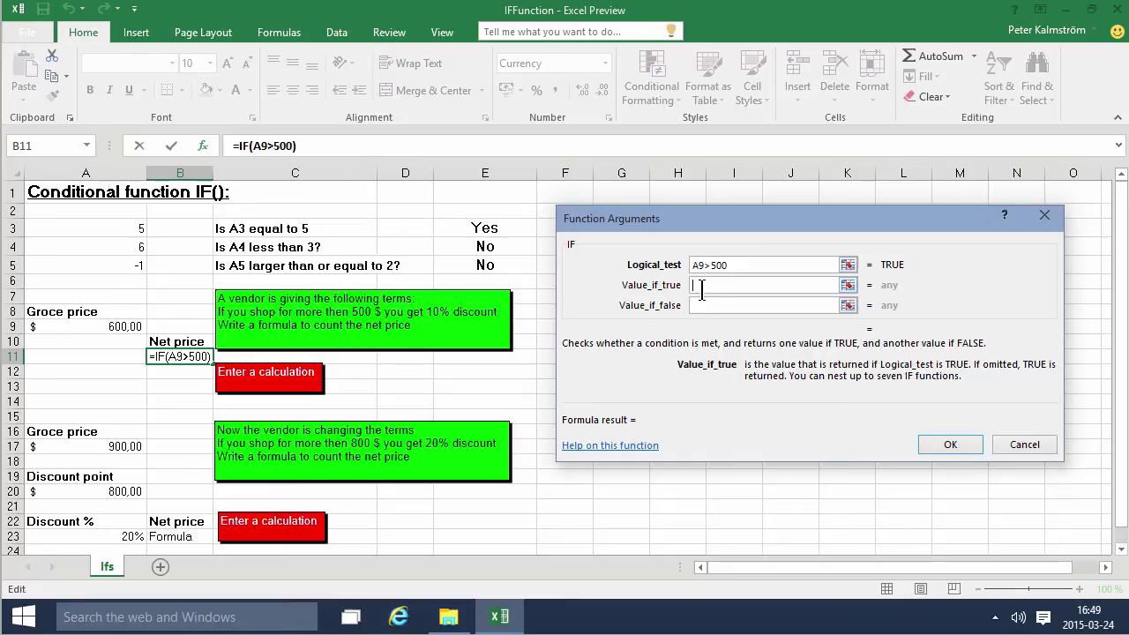
left_click(122, 325)
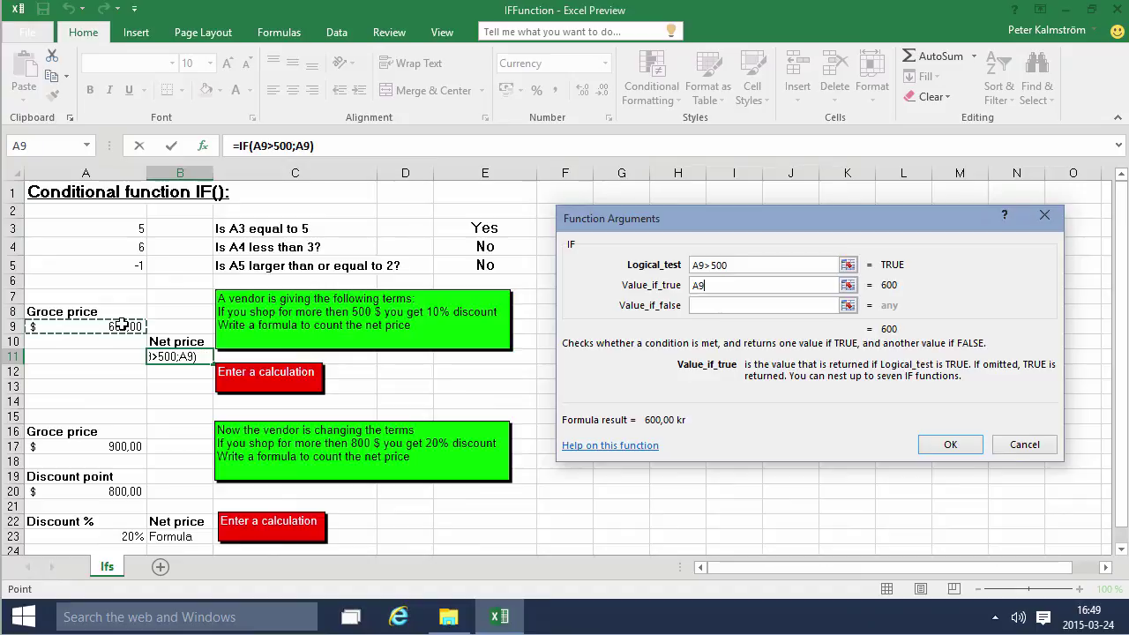
type("*0,9")
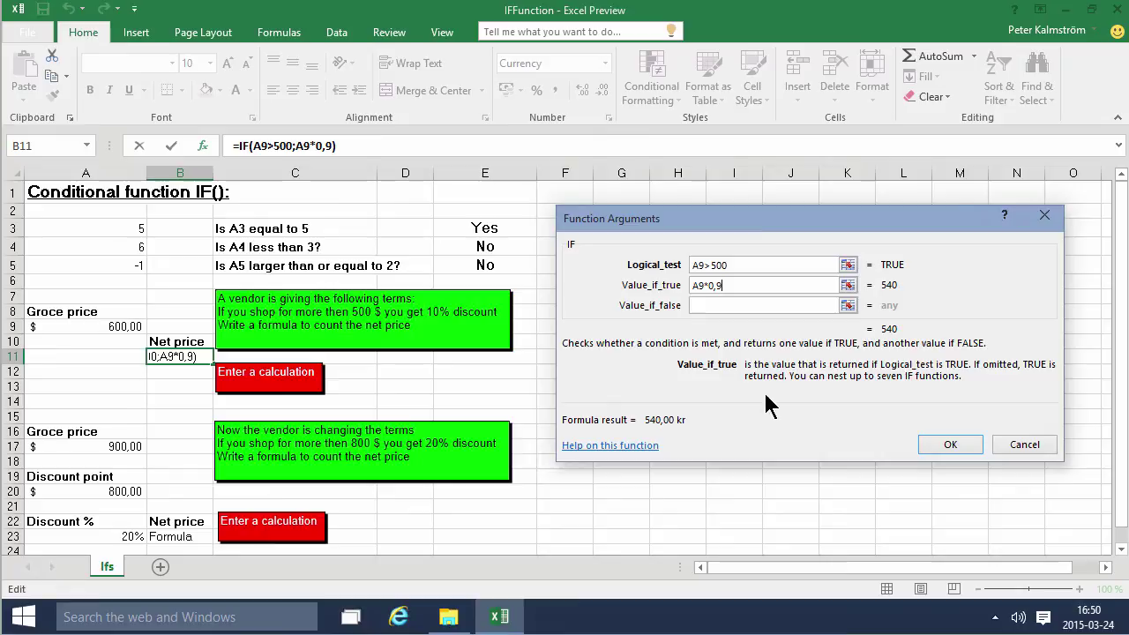
left_click(715, 304)
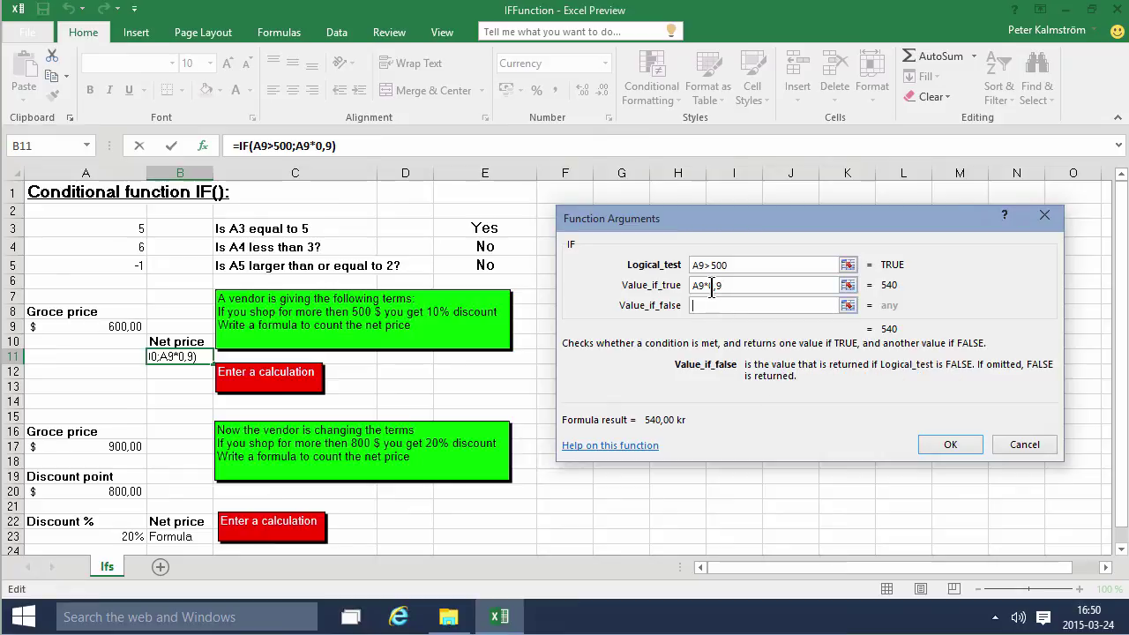
left_click(128, 324)
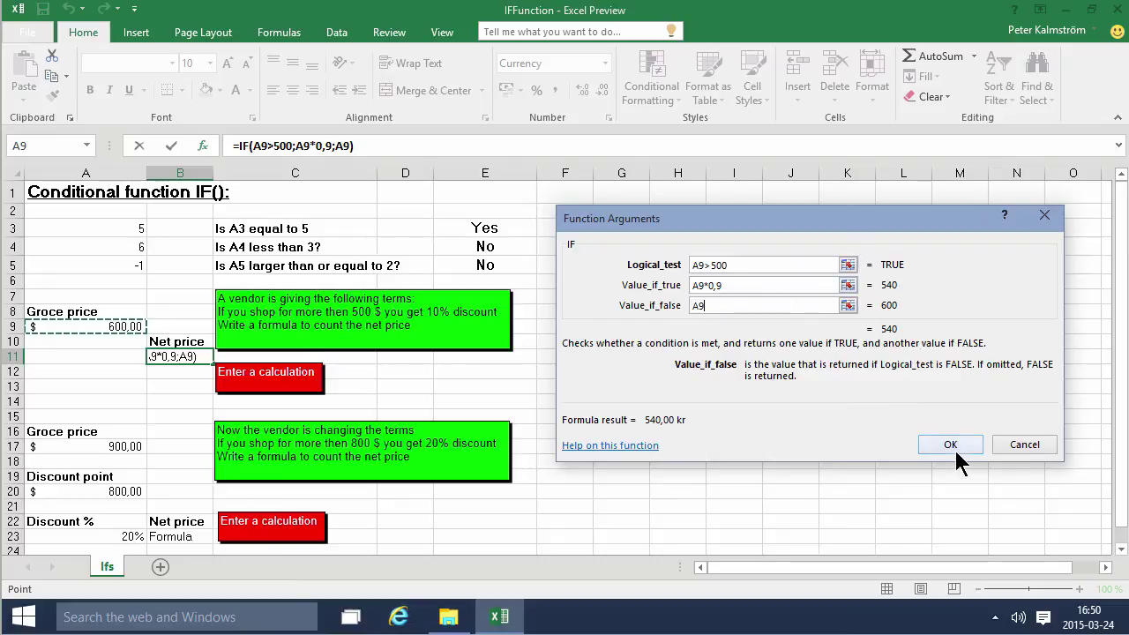
left_click(966, 441)
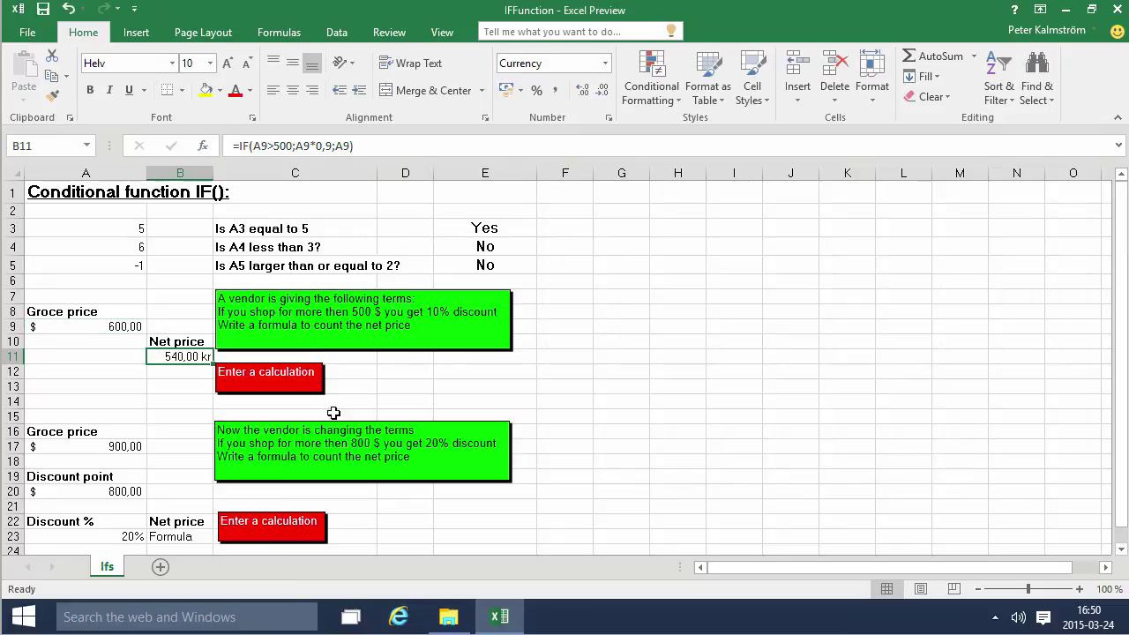
Format B11 as Accounting and change the gross price in A9 to 490.
left_click(520, 90)
left_click(538, 111)
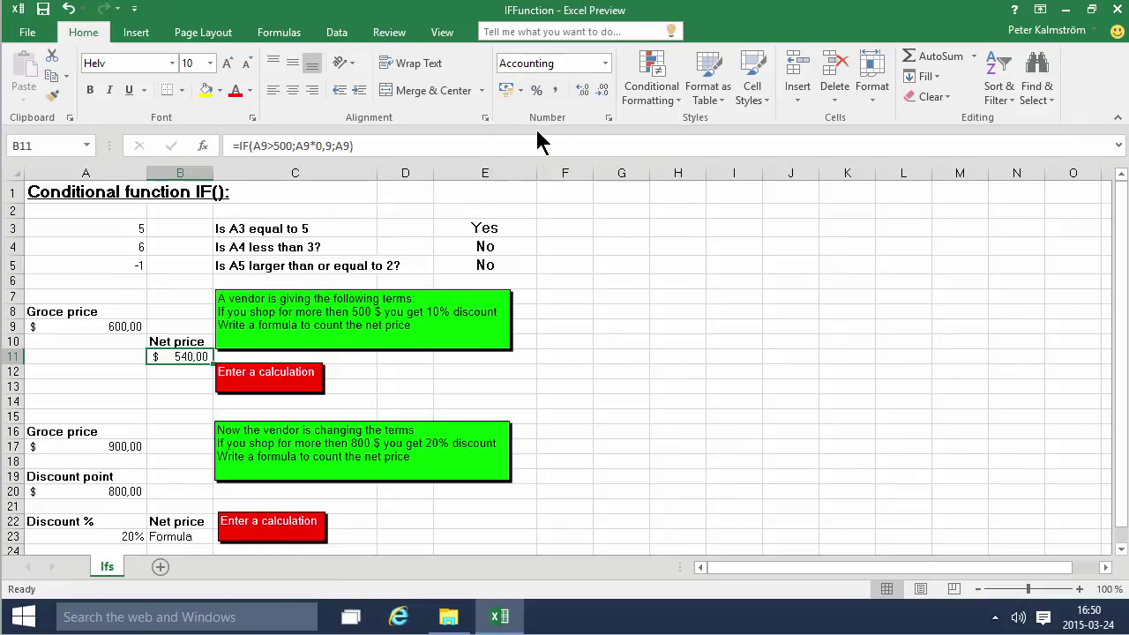
left_click(115, 324)
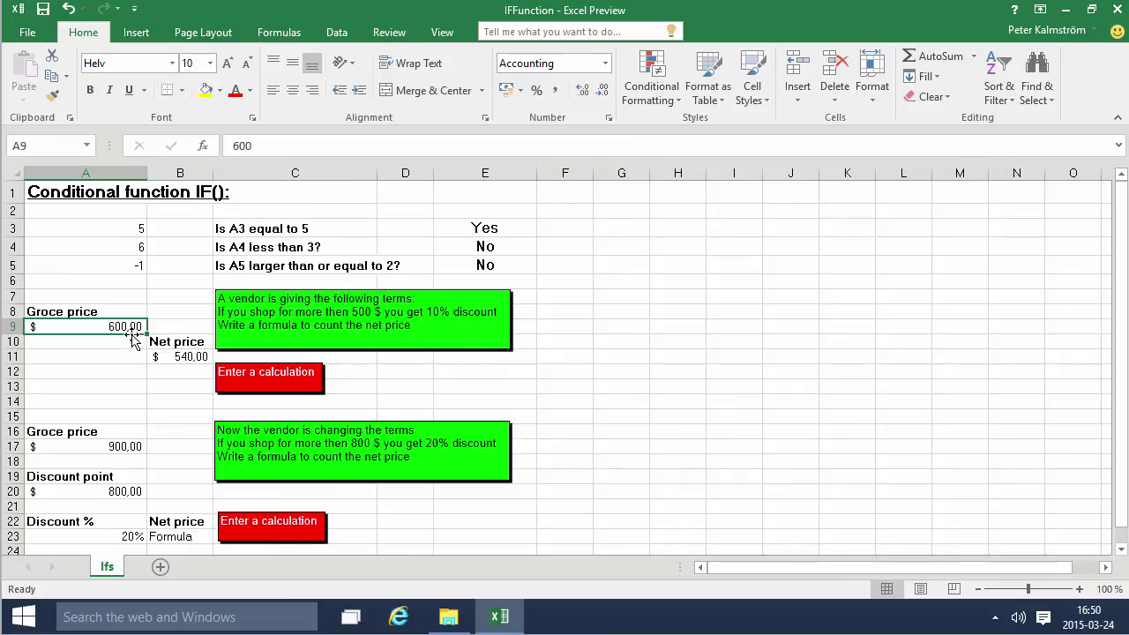
type("490")
key("Return")
Change the gross price in A9 to 550 so B11 shows 495,00.
key("Up")
type("550")
key("Return")
key("Down")
key("Down")
key("Down")
key("Down")
key("Down")
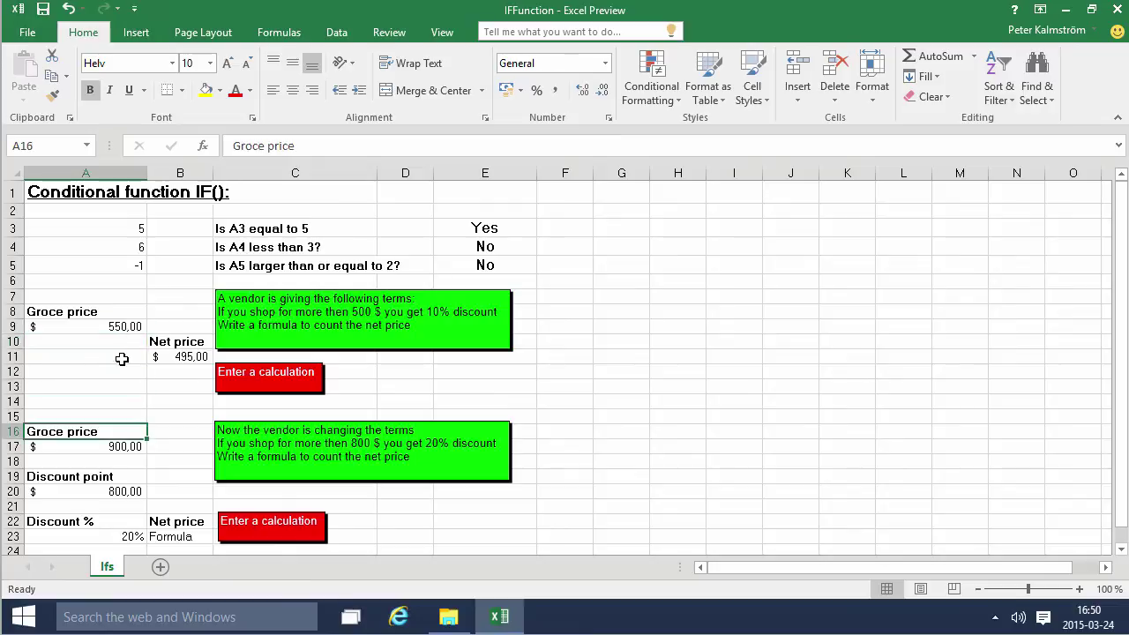
left_click(181, 357)
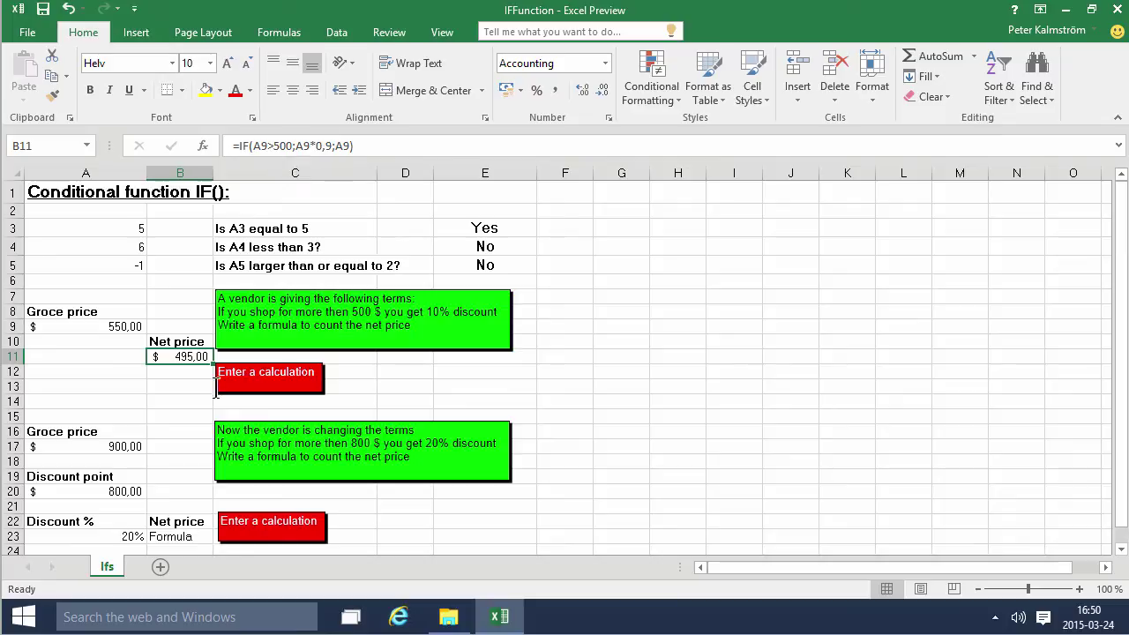
left_click(167, 417)
scroll(167, 416, "down", 2)
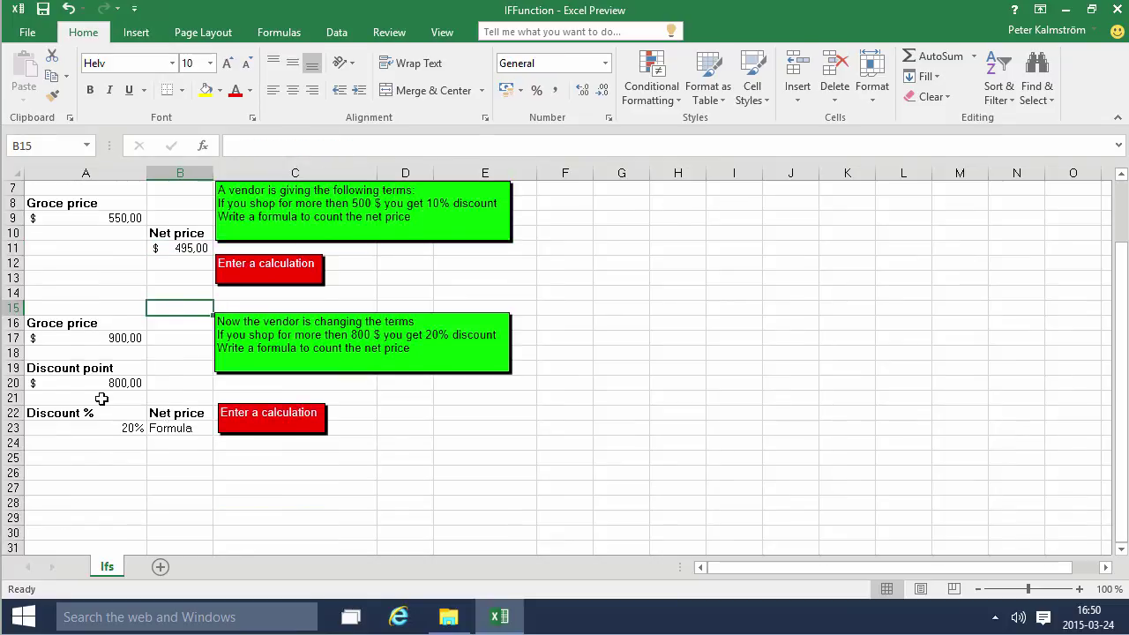
left_click(89, 427)
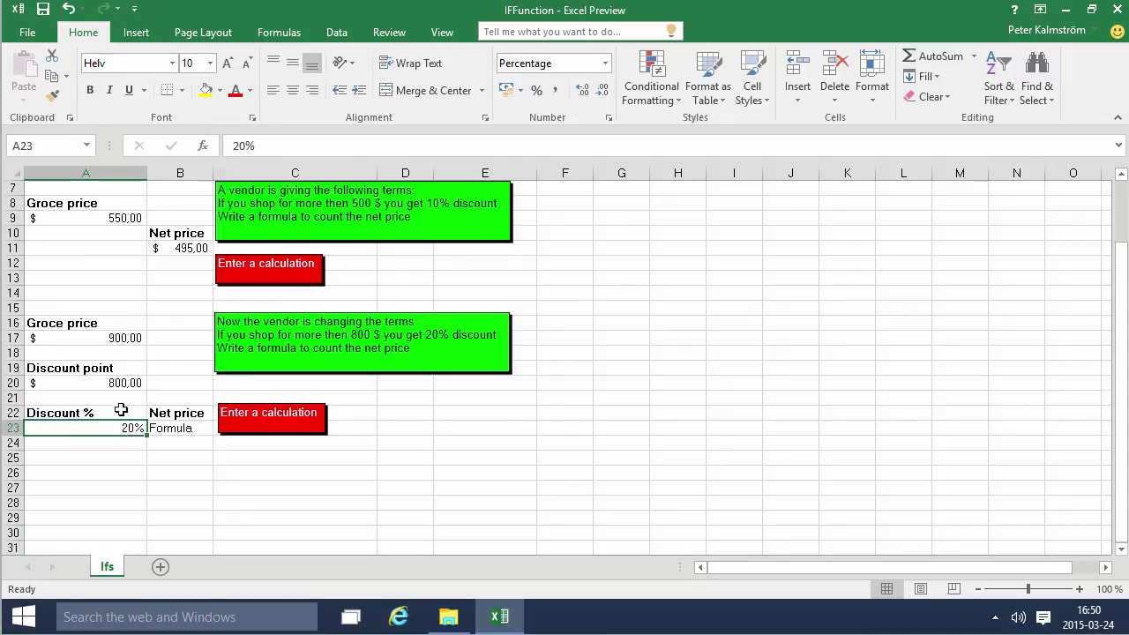
left_click(115, 381)
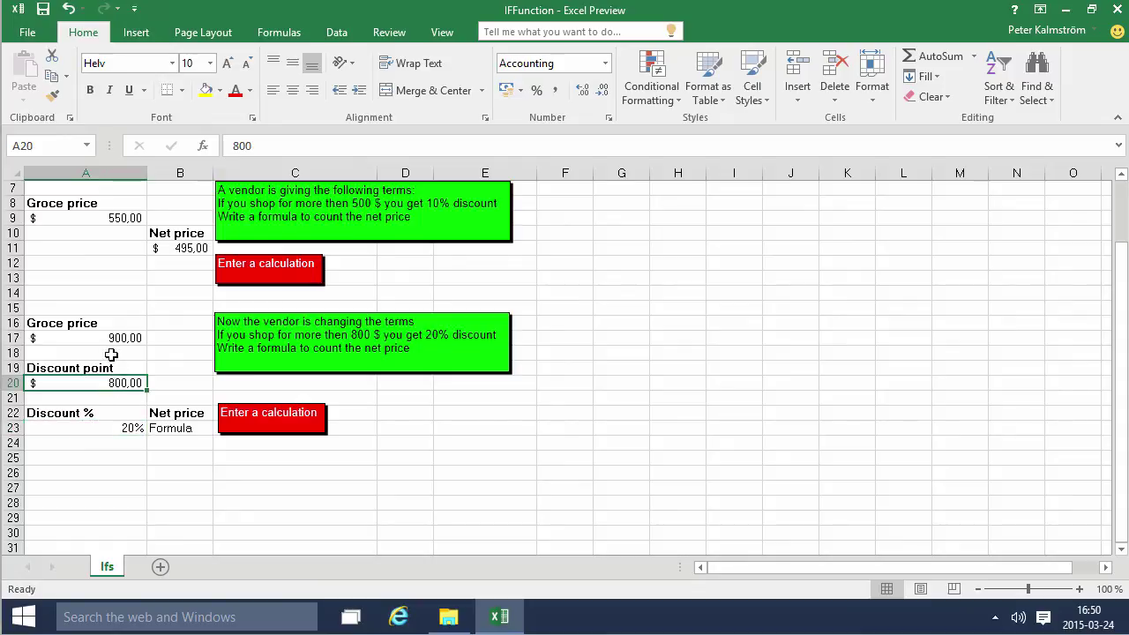
left_click(174, 426)
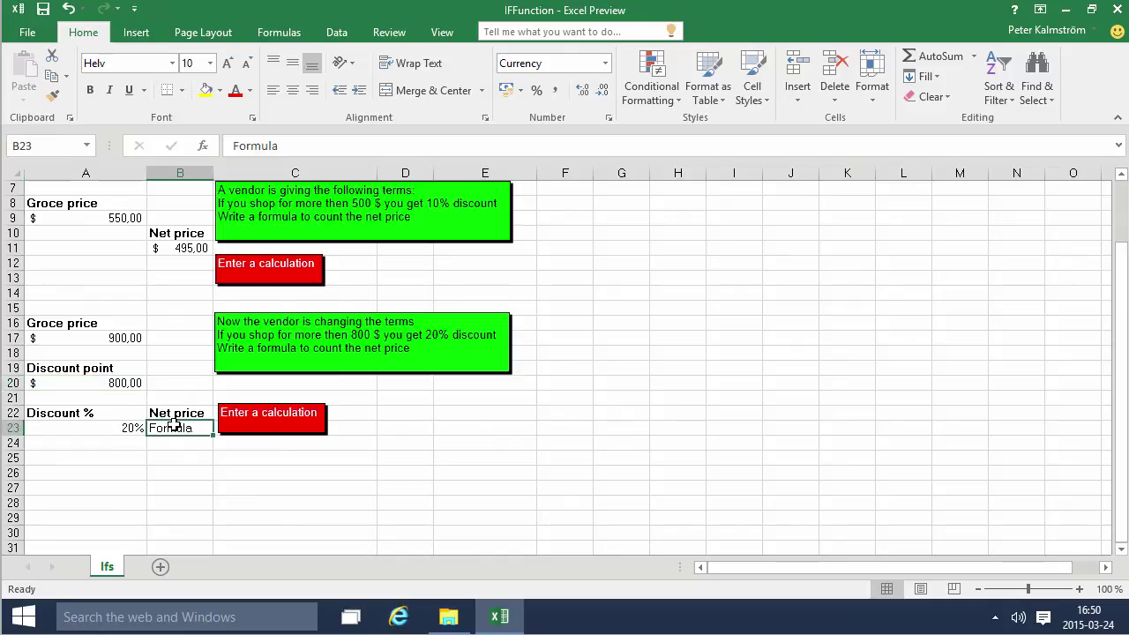
Insert an IF function in B23 with the test A17>A20.
left_click(204, 145)
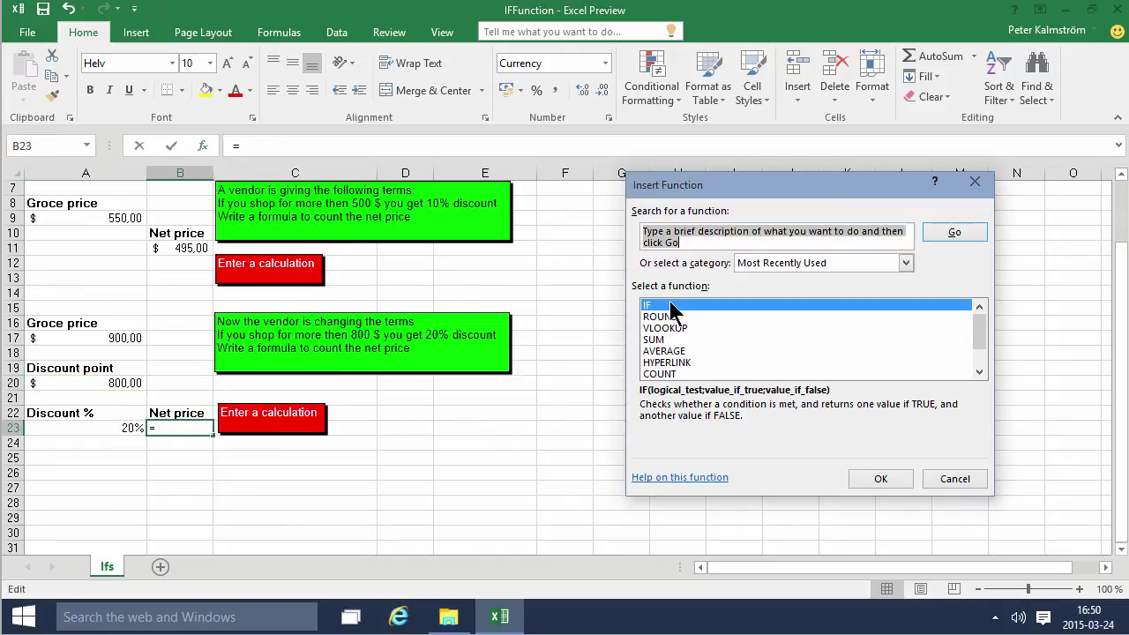
left_click(885, 481)
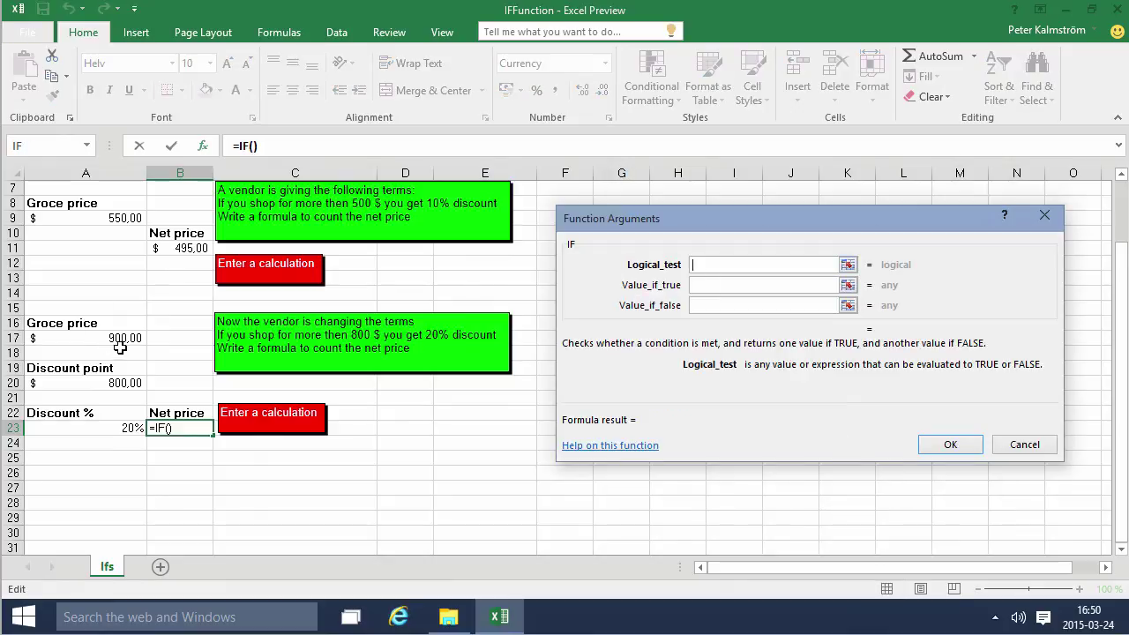
left_click(122, 340)
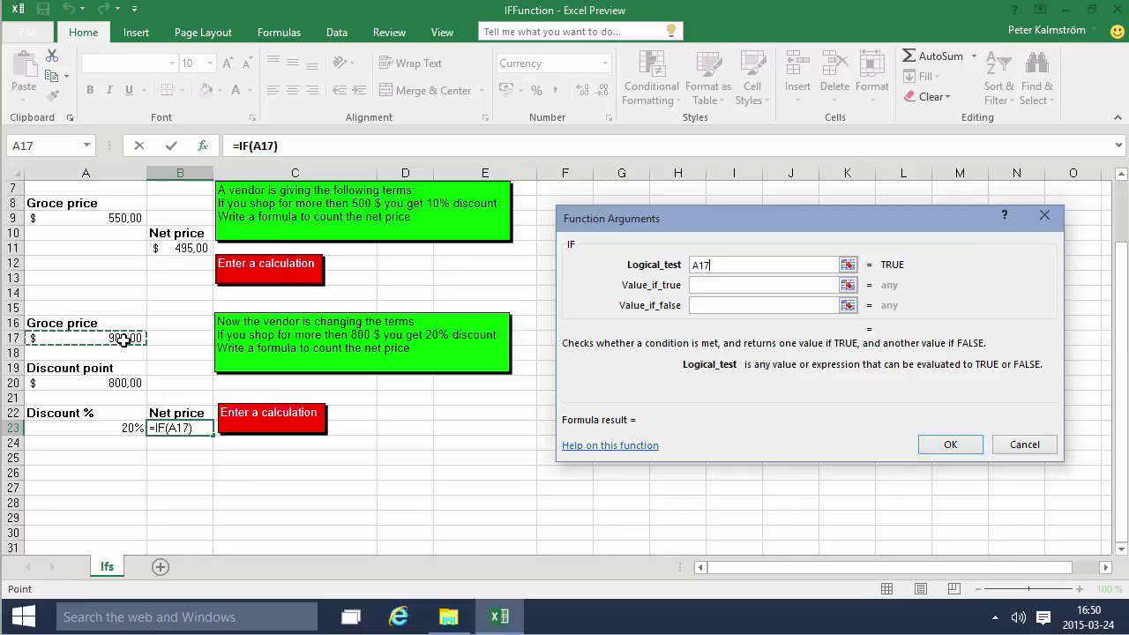
type(">")
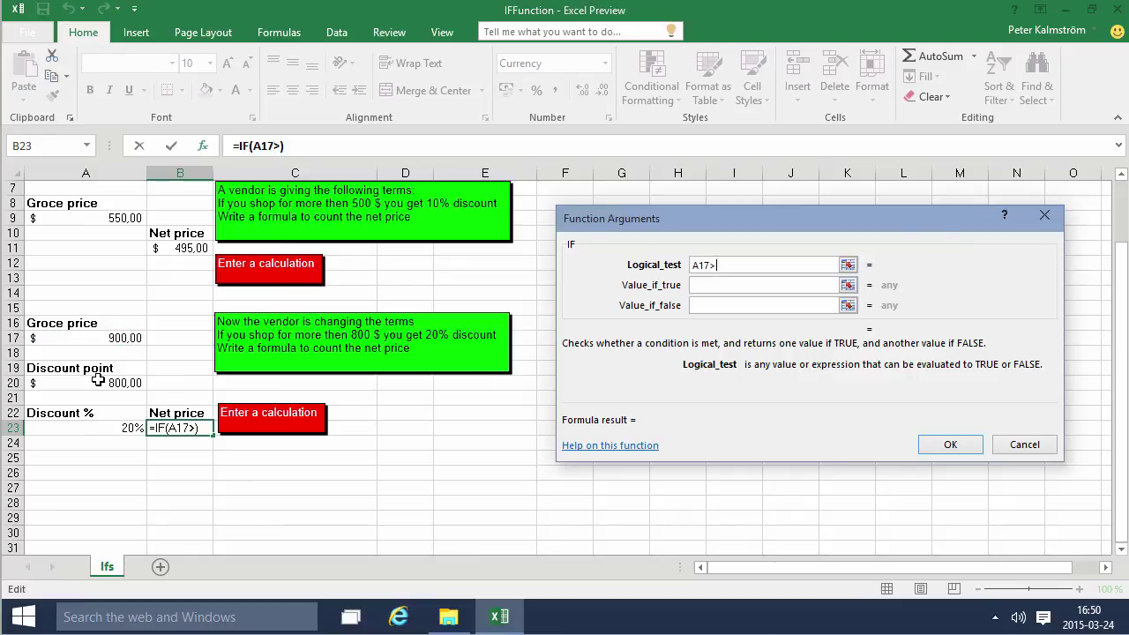
left_click(98, 381)
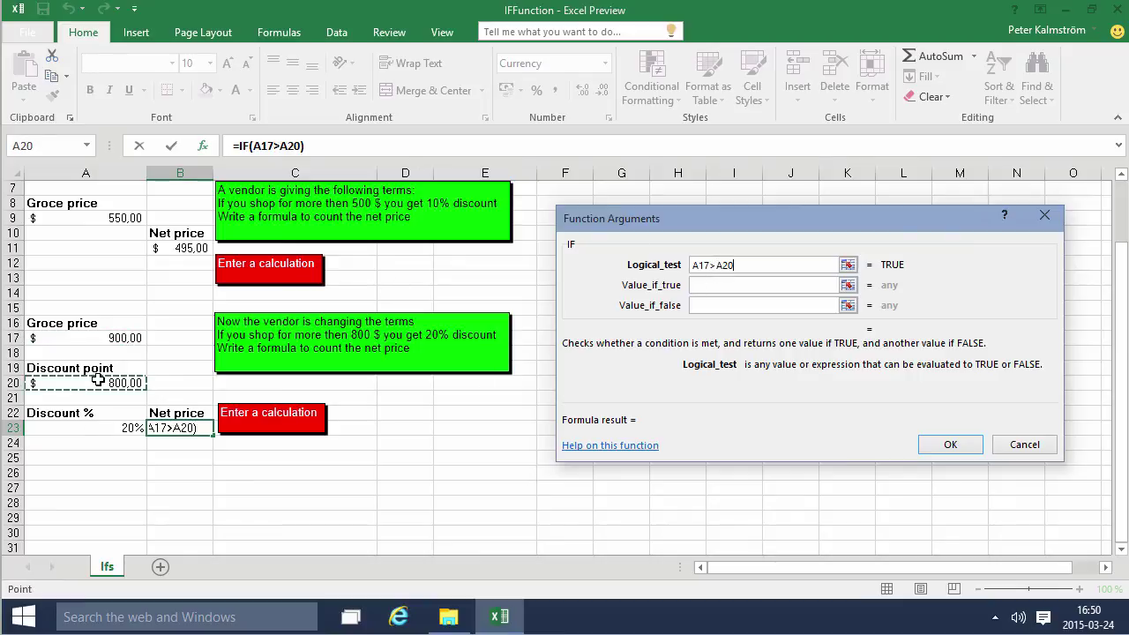
Set the IF's true value to A17*(1-A23) and false value to A17.
left_click(725, 285)
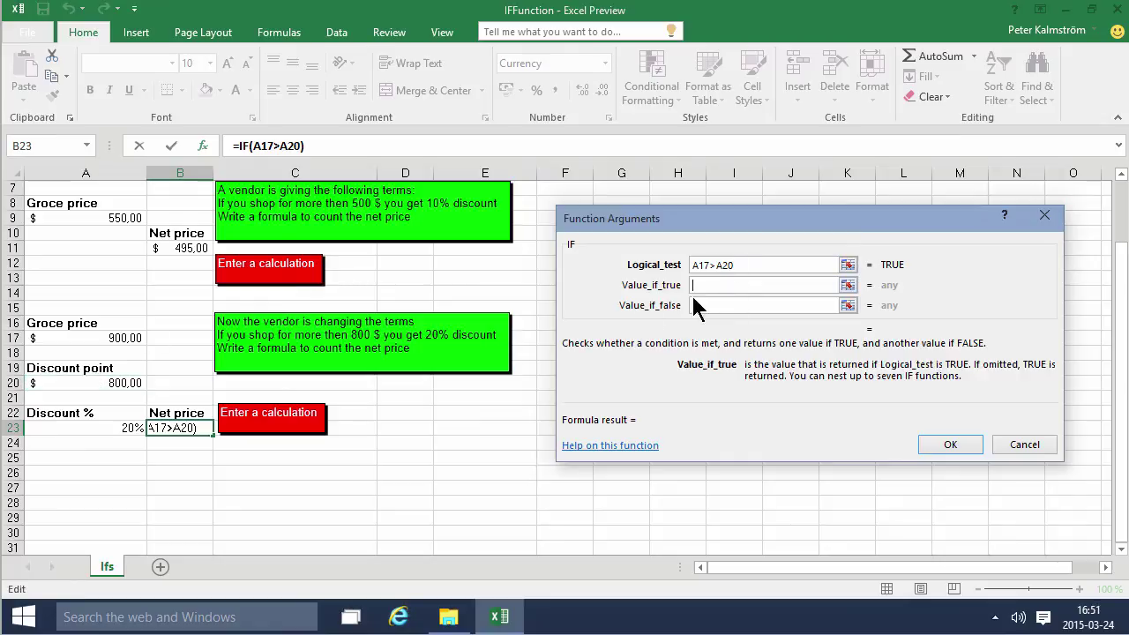
left_click(109, 338)
type("*")
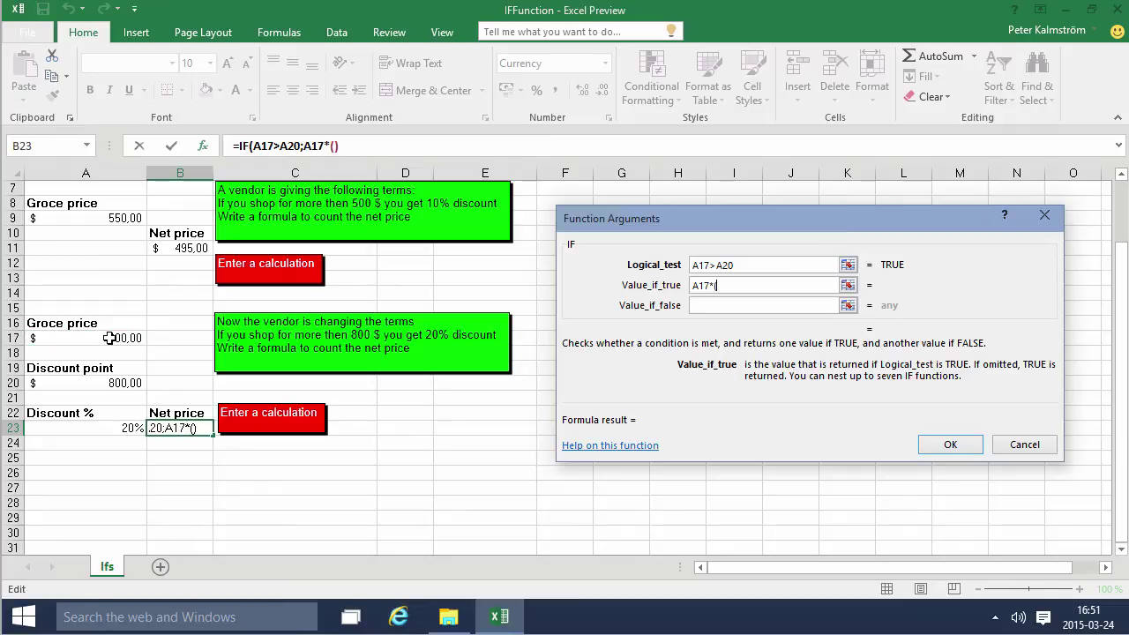
type("(1-")
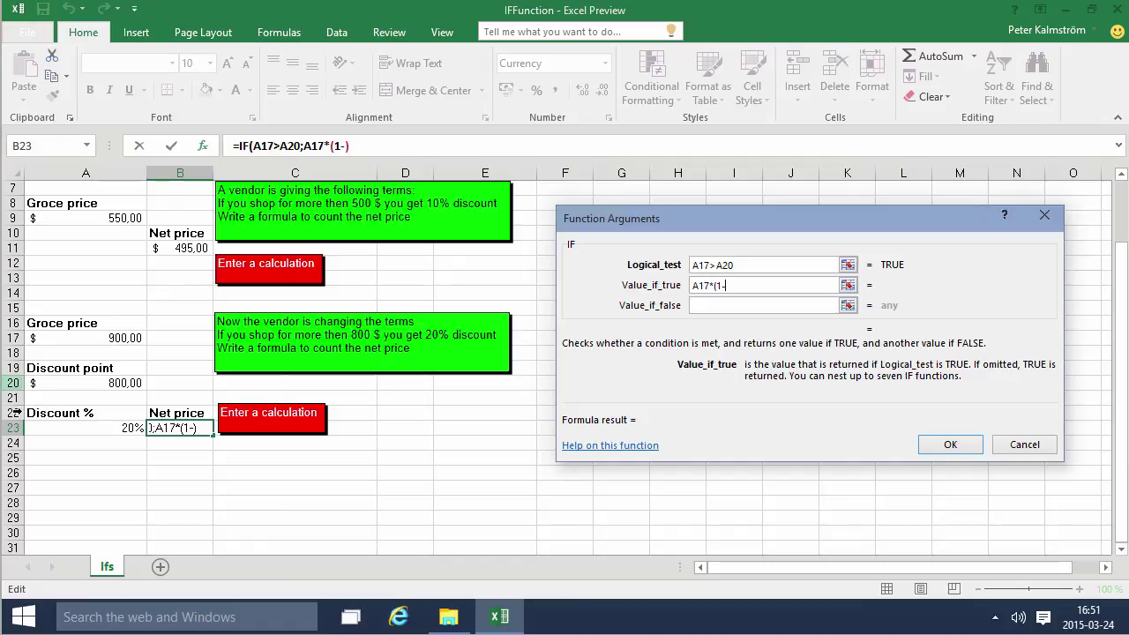
left_click(92, 431)
type(")")
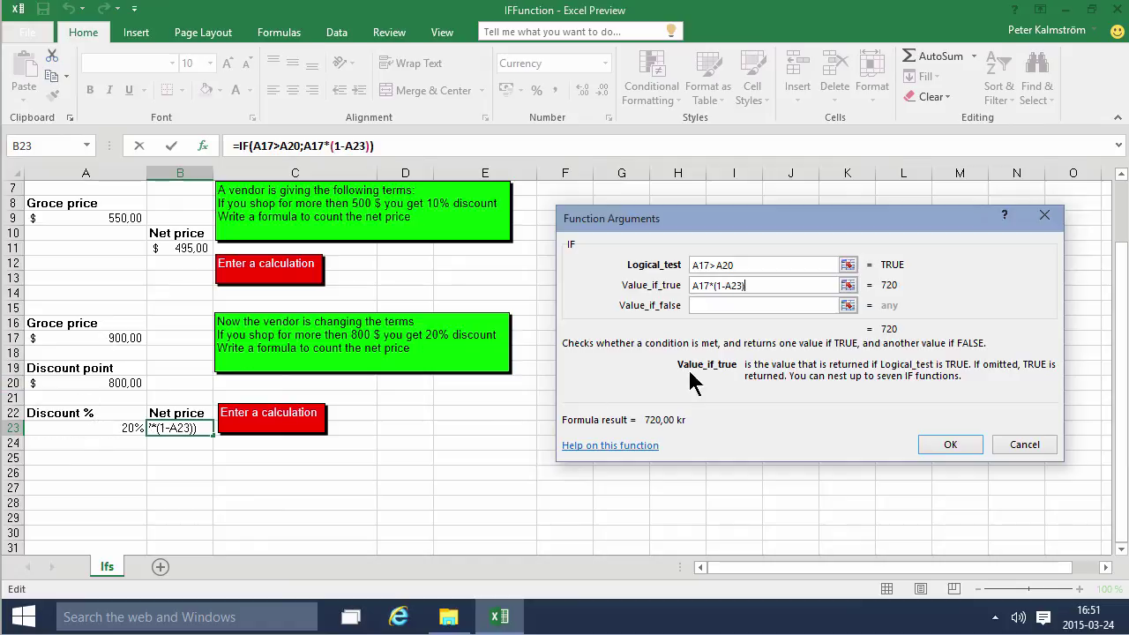
left_click(708, 306)
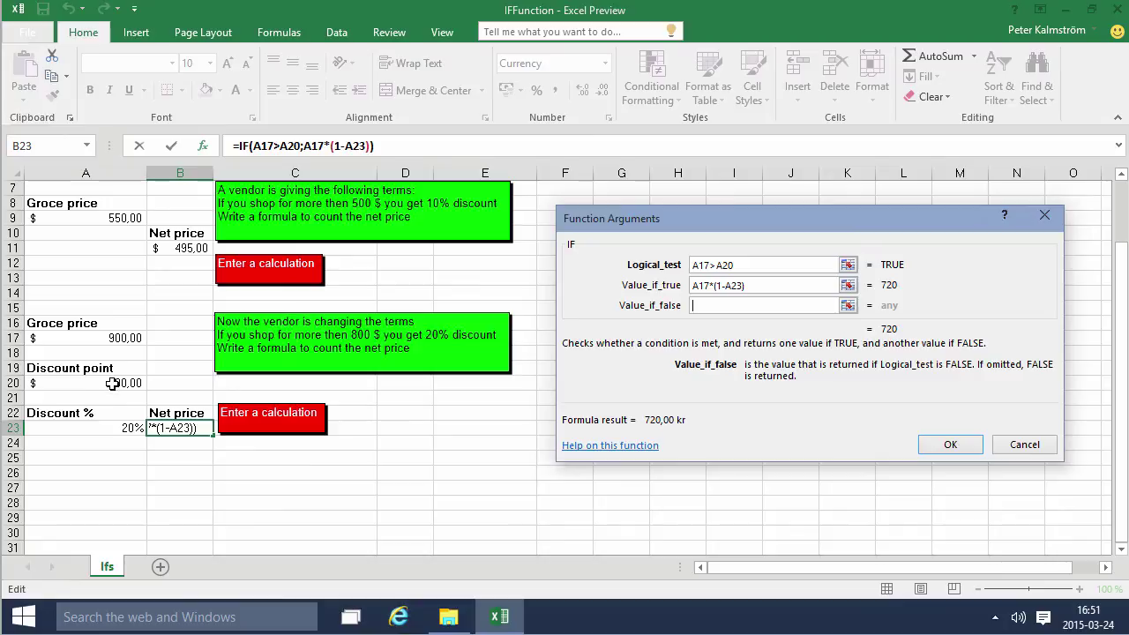
left_click(127, 342)
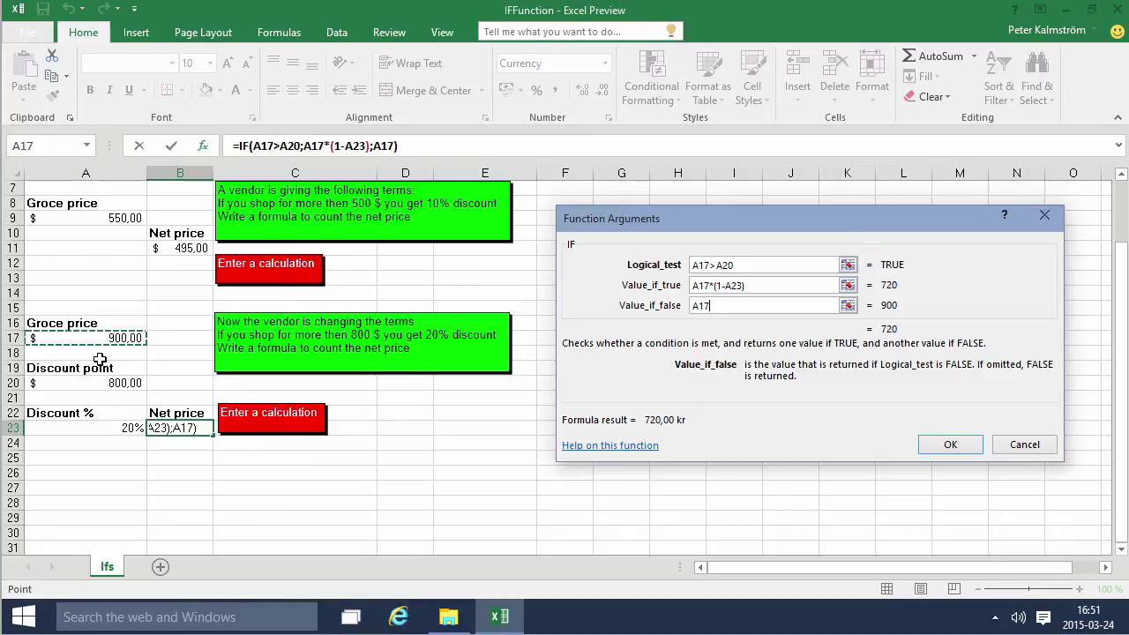
Confirm B23's IF formula and format B23 as Accounting, showing 720,00.
left_click(942, 443)
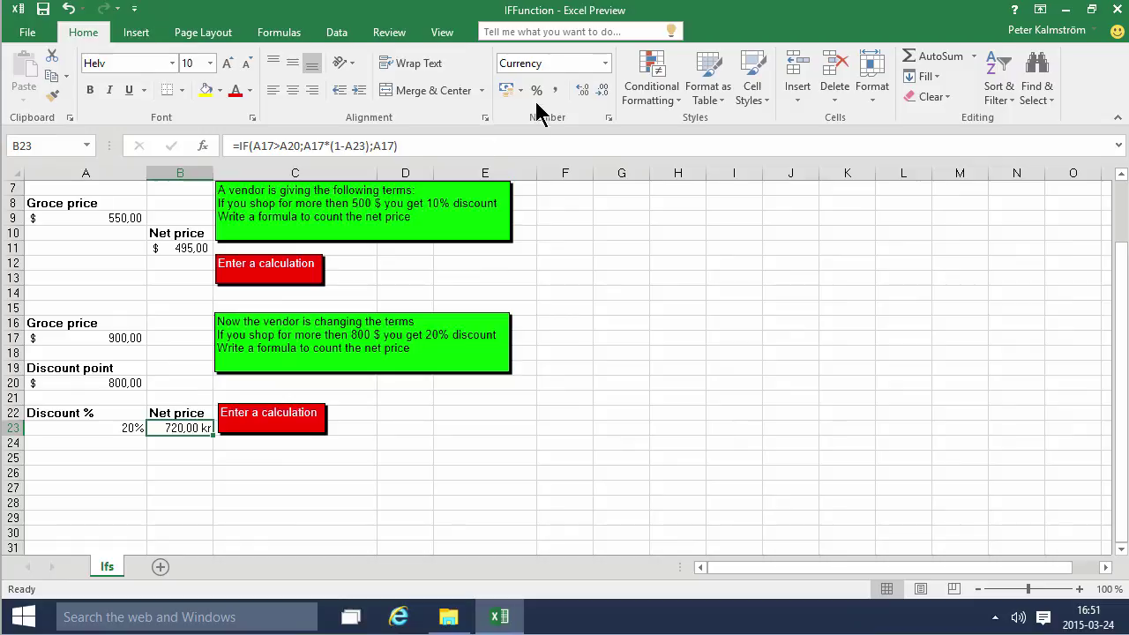
left_click(521, 91)
left_click(547, 111)
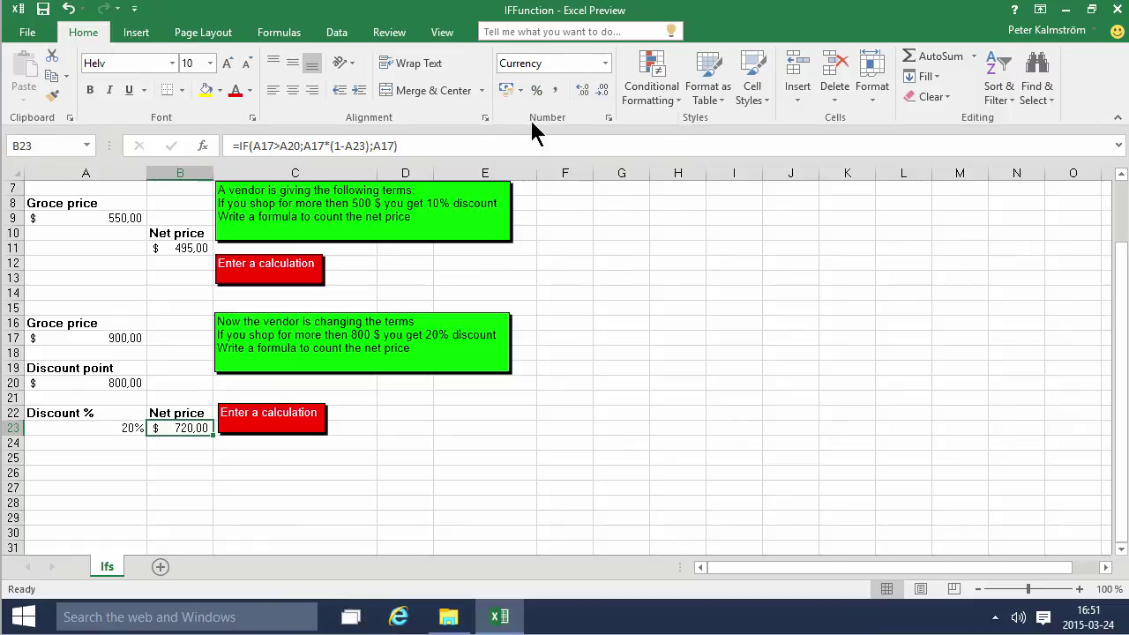
left_click(529, 427)
left_click(194, 429)
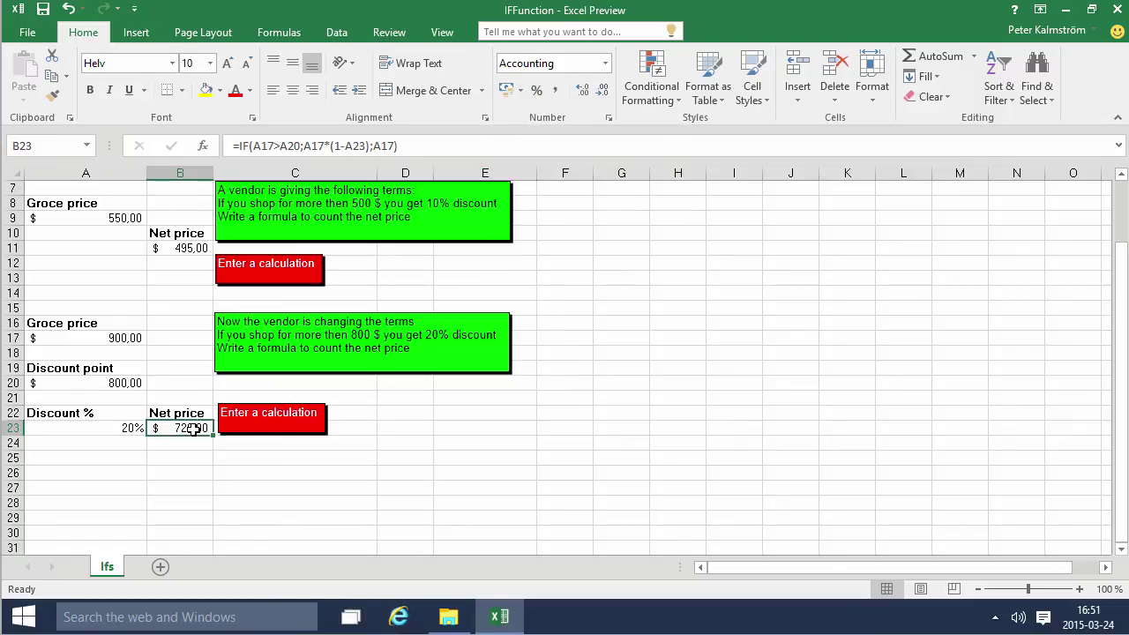
Test B23 by entering 790, then 850 into A17, giving 680,00.
left_click(116, 335)
type("790")
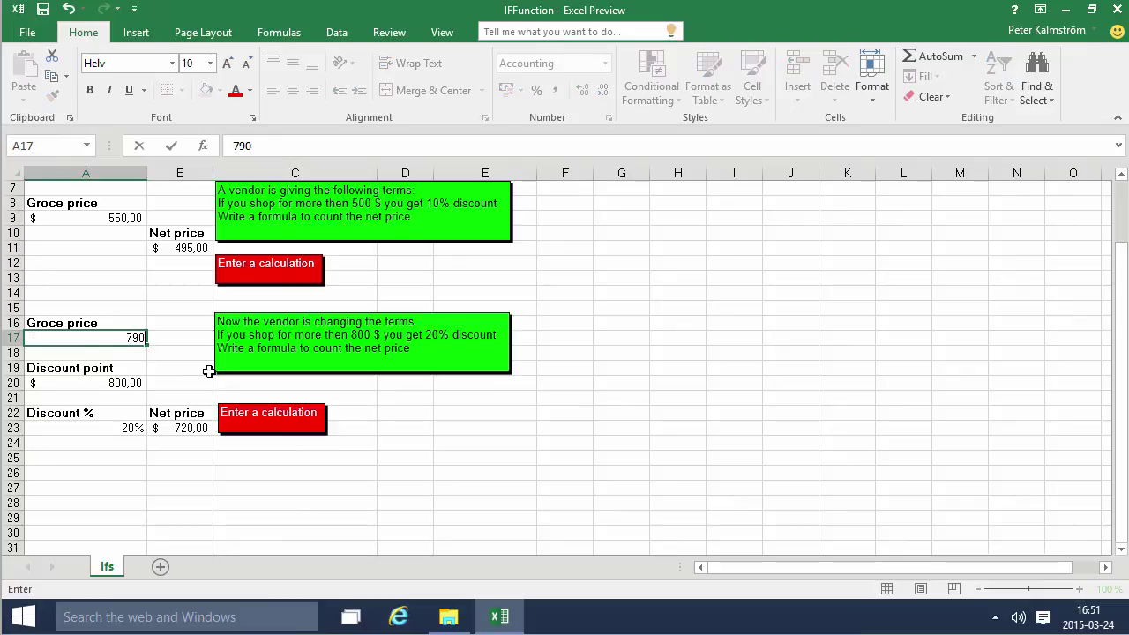
key("Return")
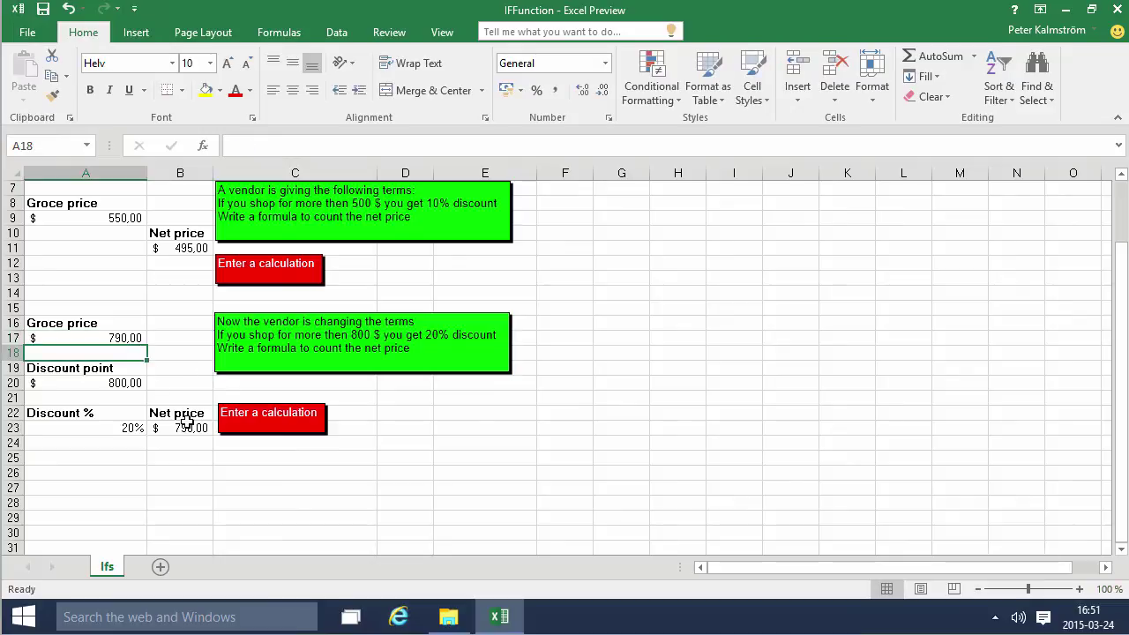
key("Up")
key("Up")
left_click(116, 338)
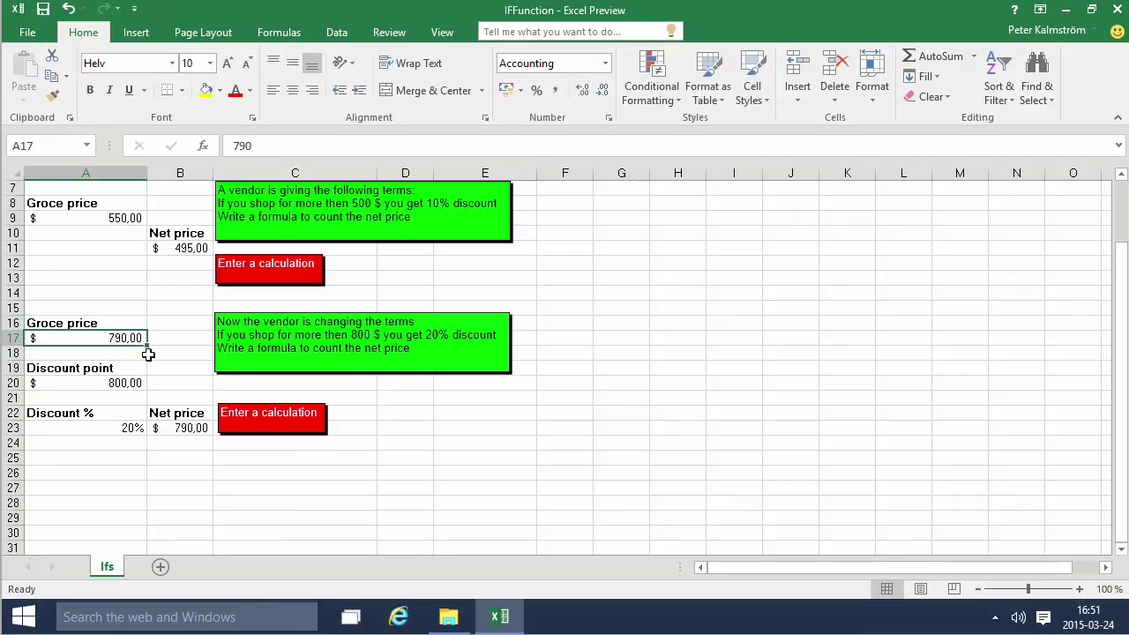
type("850")
key("Return")
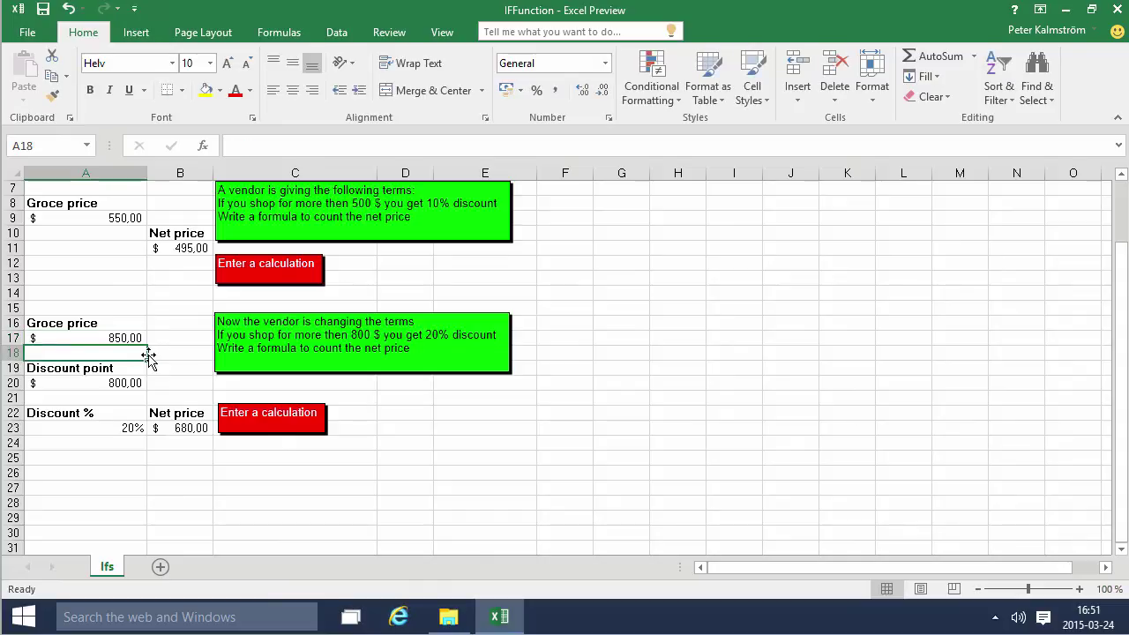